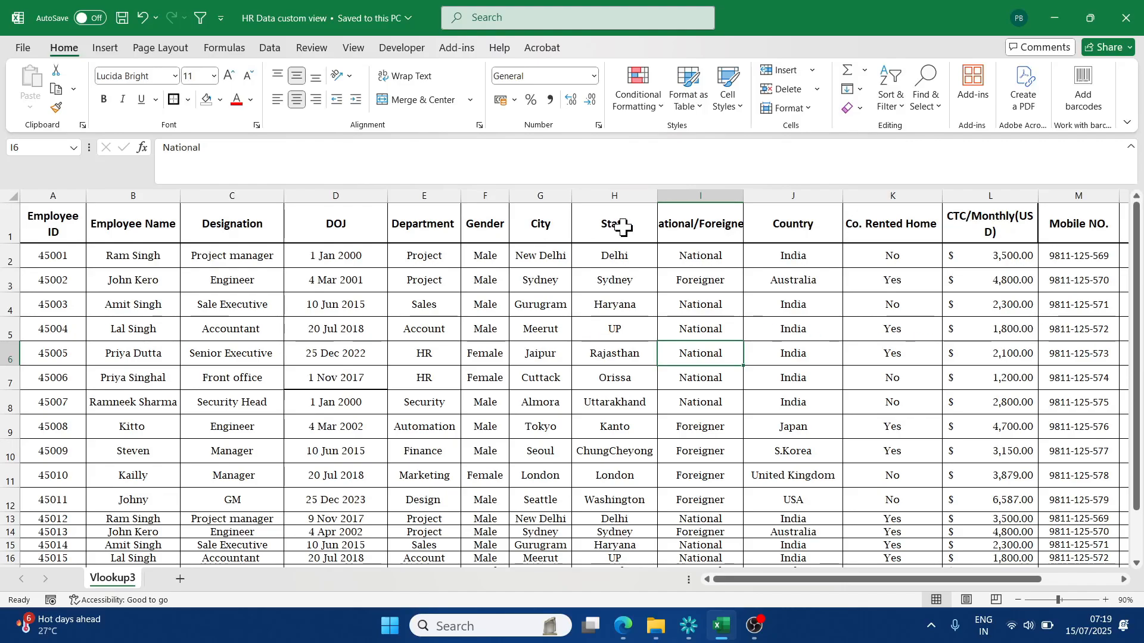
- Wrap the text of the National/Foreigner column header so the full title fits in its cell
{"action": "key", "text": "ctrl+Up"}
{"action": "left_click", "coordinate": [410, 76]}
{"action": "left_click", "coordinate": [721, 385]}
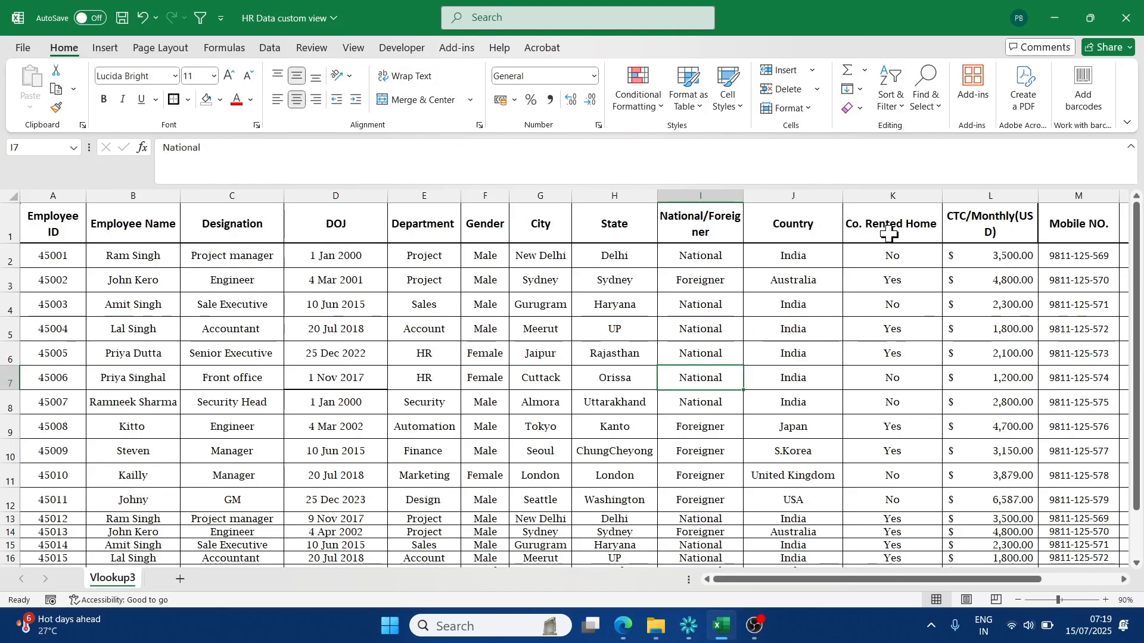
- Look over the columns through Bonus and turn on filtering for the employee table's whole header row
{"action": "scroll", "coordinate": [649, 237], "scroll_direction": "right", "scroll_amount": 3}
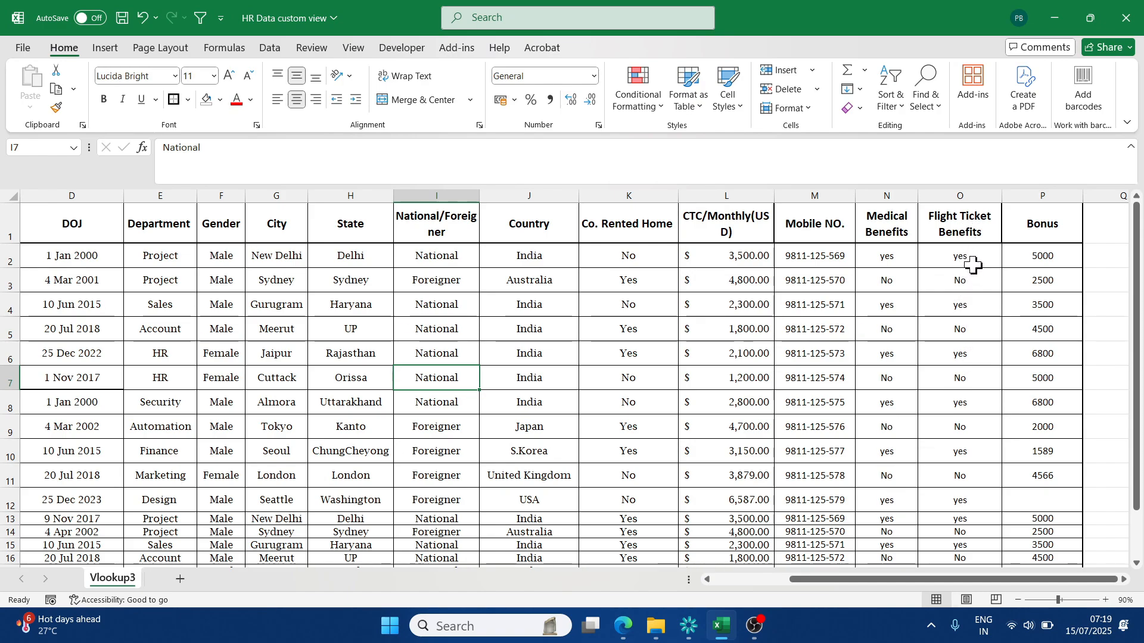
{"action": "left_click", "coordinate": [1046, 226]}
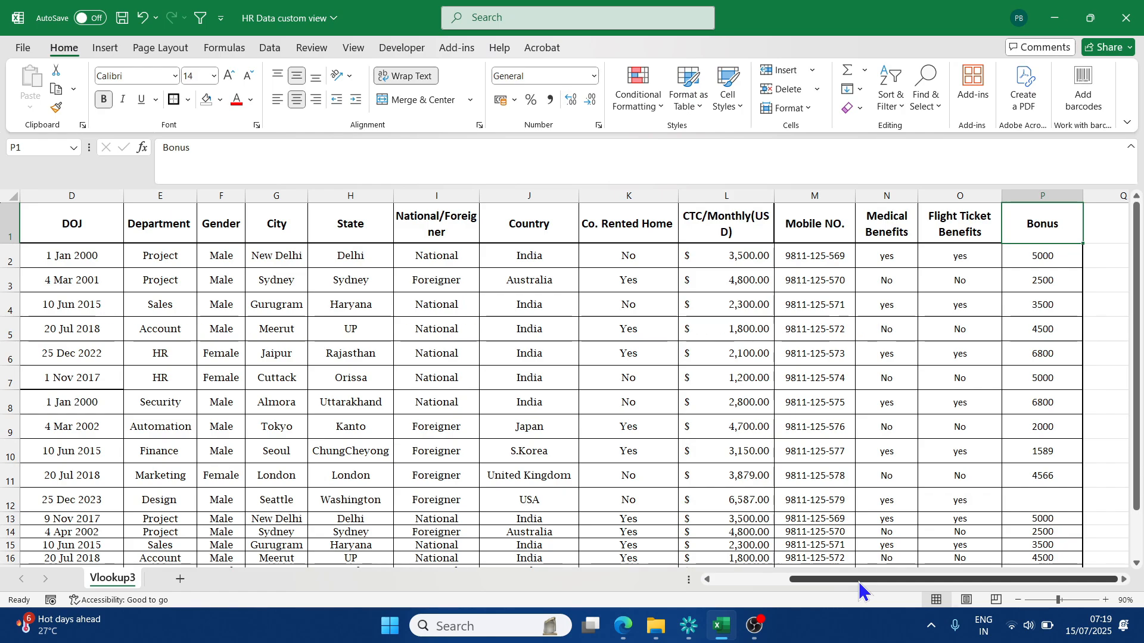
{"action": "left_click_drag", "start_coordinate": [859, 581], "coordinate": [783, 579]}
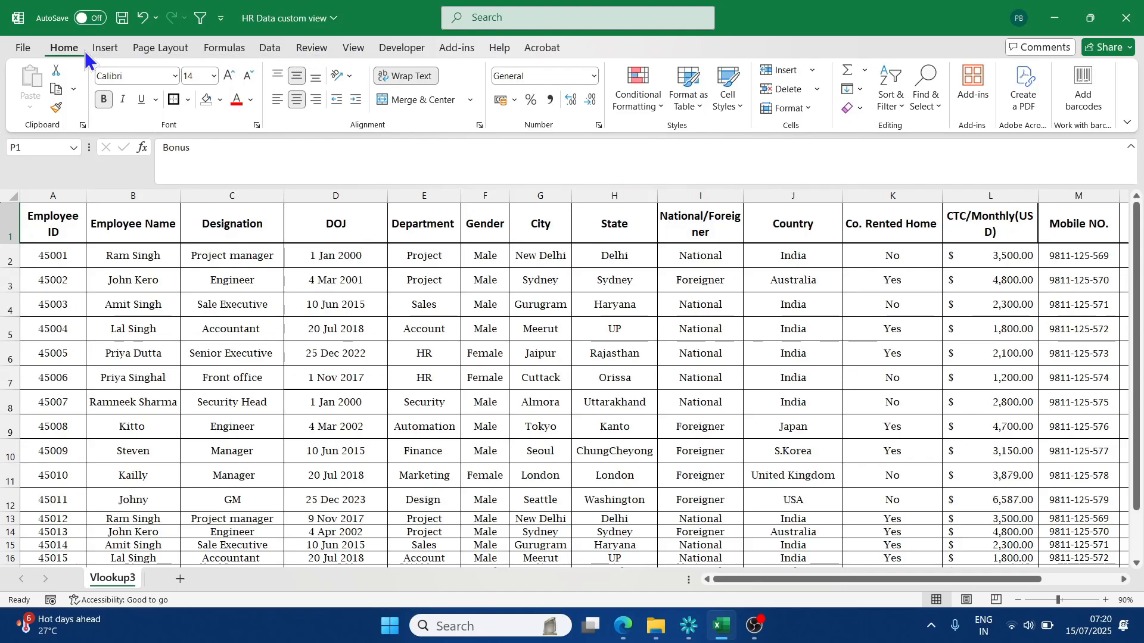
{"action": "left_click", "coordinate": [269, 47]}
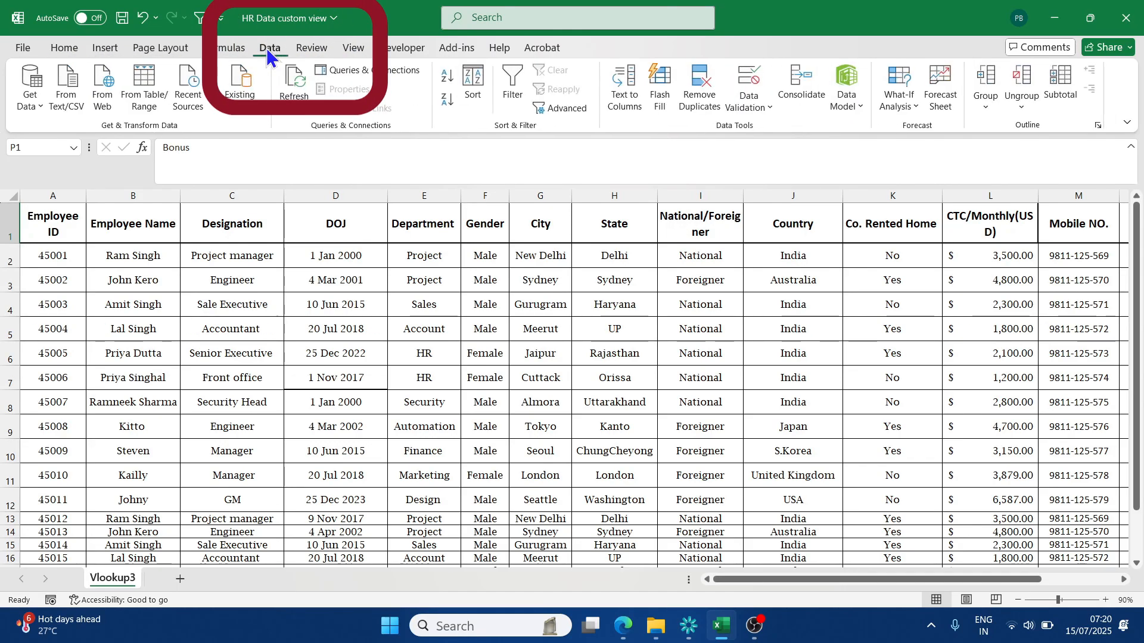
{"action": "left_click", "coordinate": [512, 96]}
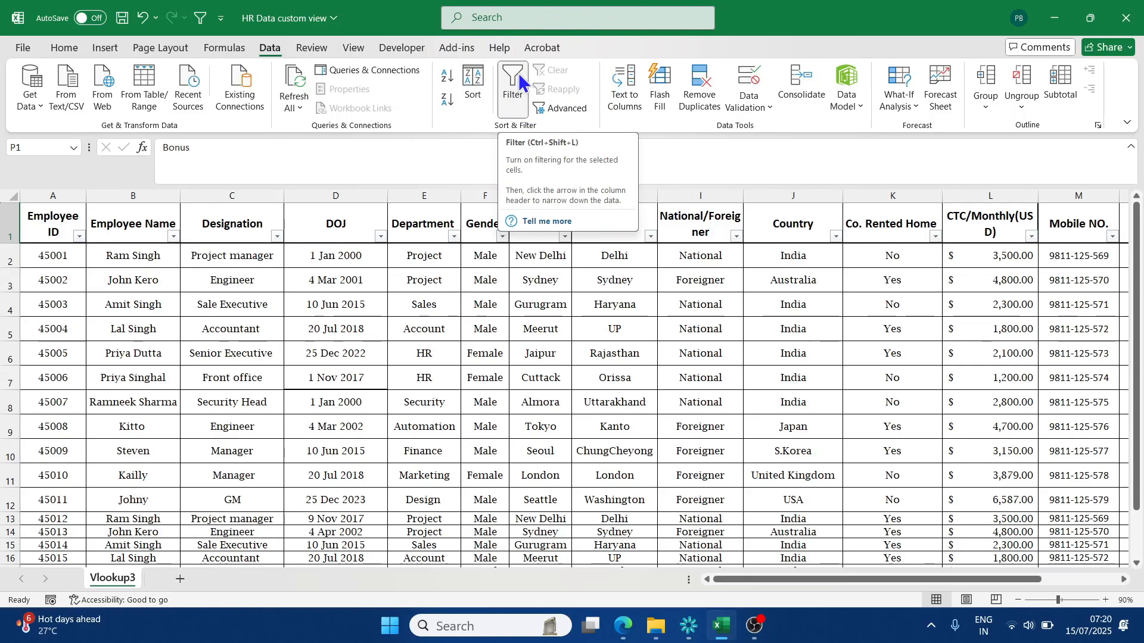
{"action": "left_click", "coordinate": [587, 282]}
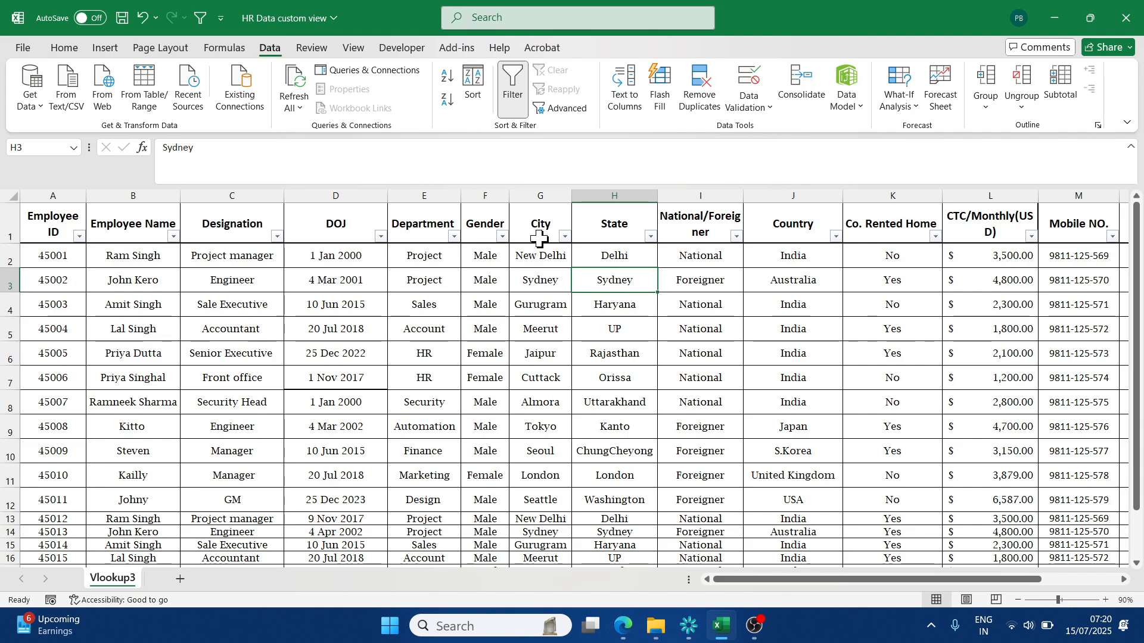
- Filter the Employee Name column to show only the London marketing manager's records
{"action": "left_click", "coordinate": [173, 237]}
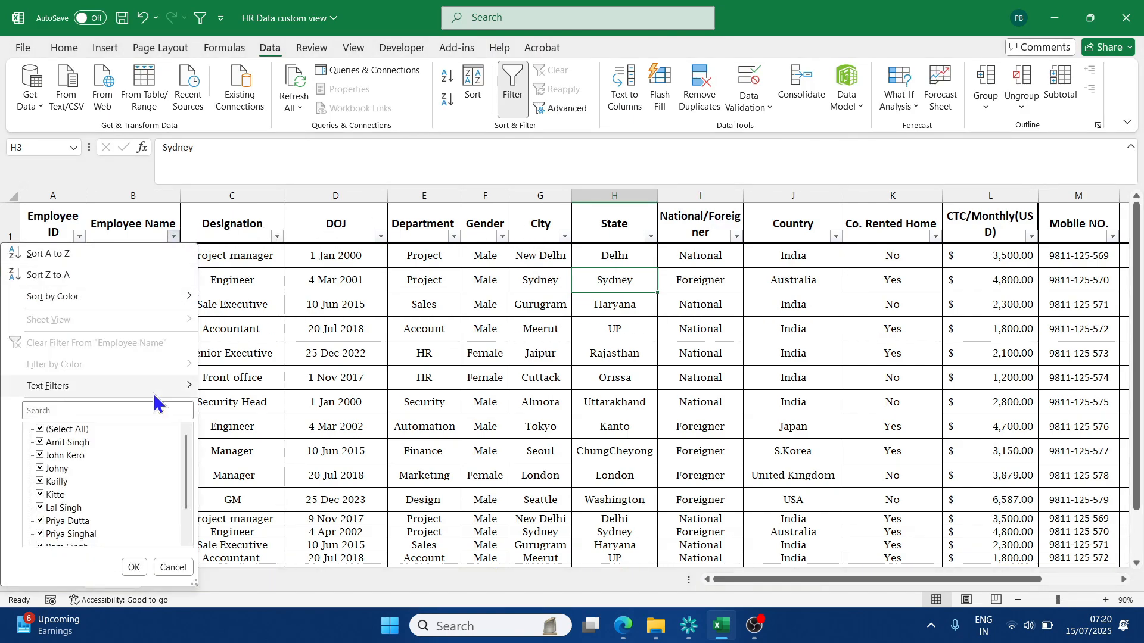
{"action": "left_click", "coordinate": [67, 429]}
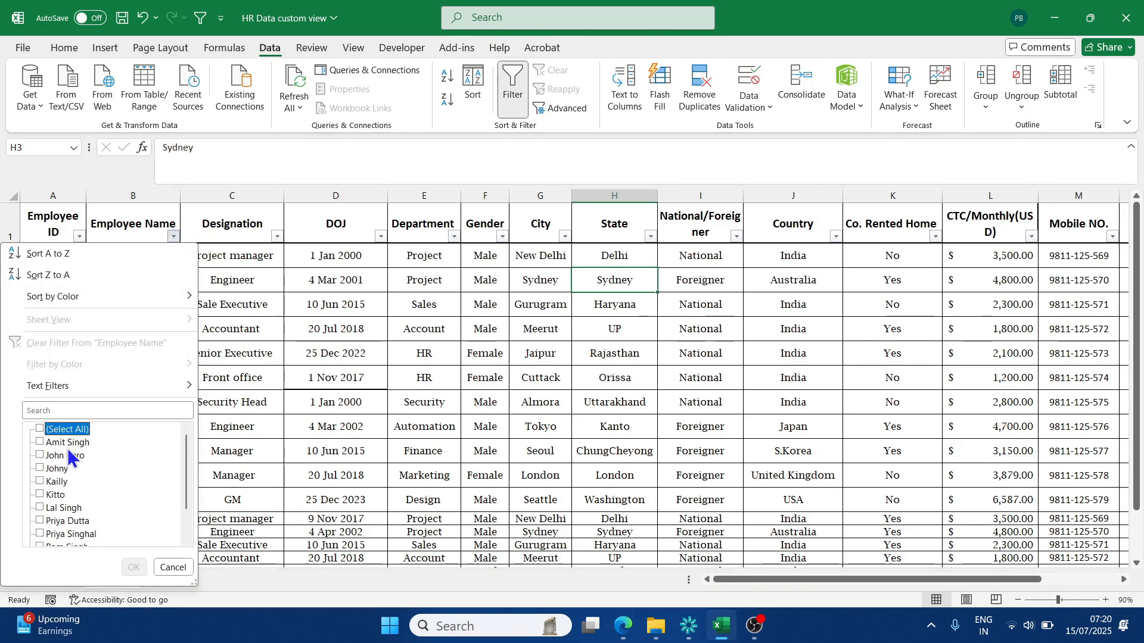
{"action": "left_click", "coordinate": [58, 482]}
{"action": "left_click", "coordinate": [134, 568]}
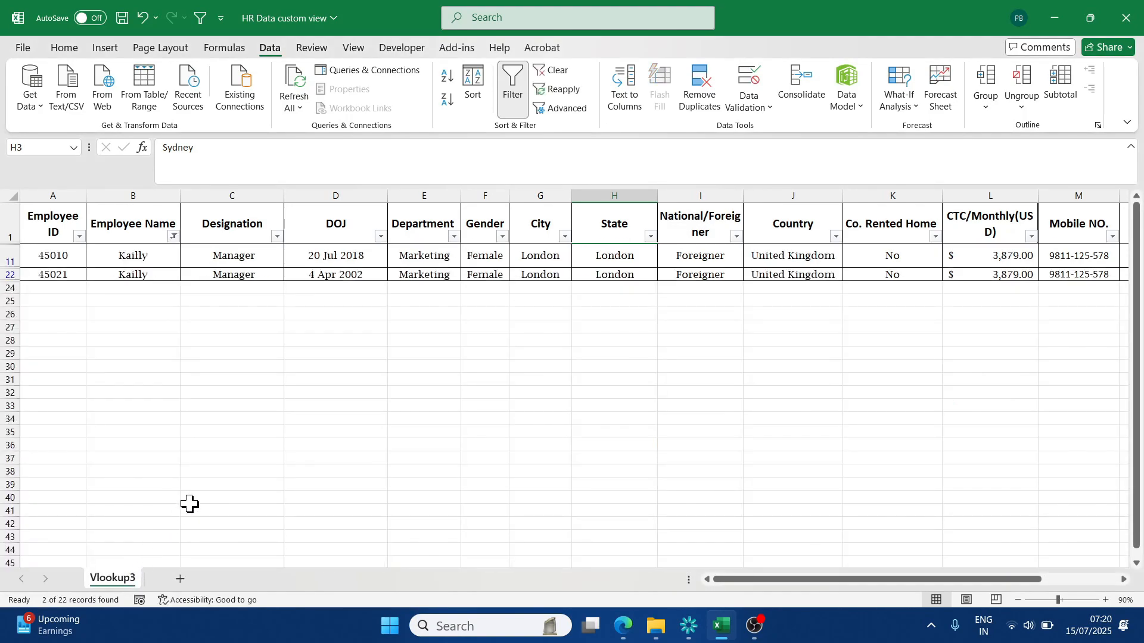
- Undo the Employee Name filter
{"action": "left_click", "coordinate": [250, 454]}
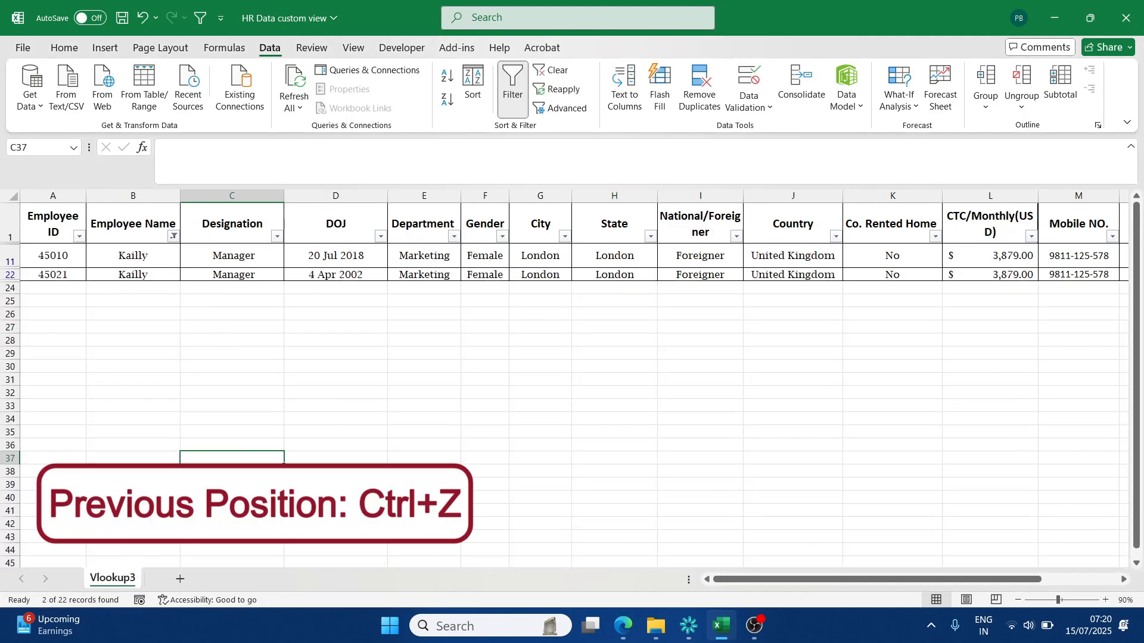
{"action": "key", "text": "ctrl+z"}
{"action": "scroll", "coordinate": [176, 347], "scroll_direction": "up", "scroll_amount": 4}
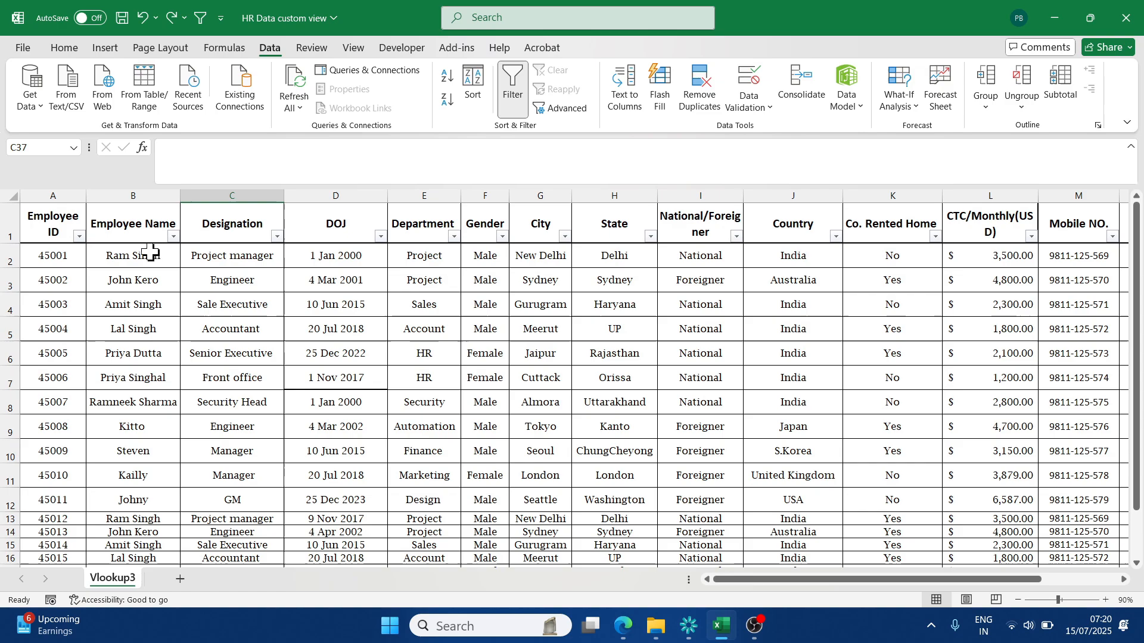
- Search the Employee Name filter list for the automation engineer's name and close the list without applying a filter
{"action": "left_click", "coordinate": [173, 237]}
{"action": "left_click", "coordinate": [89, 409]}
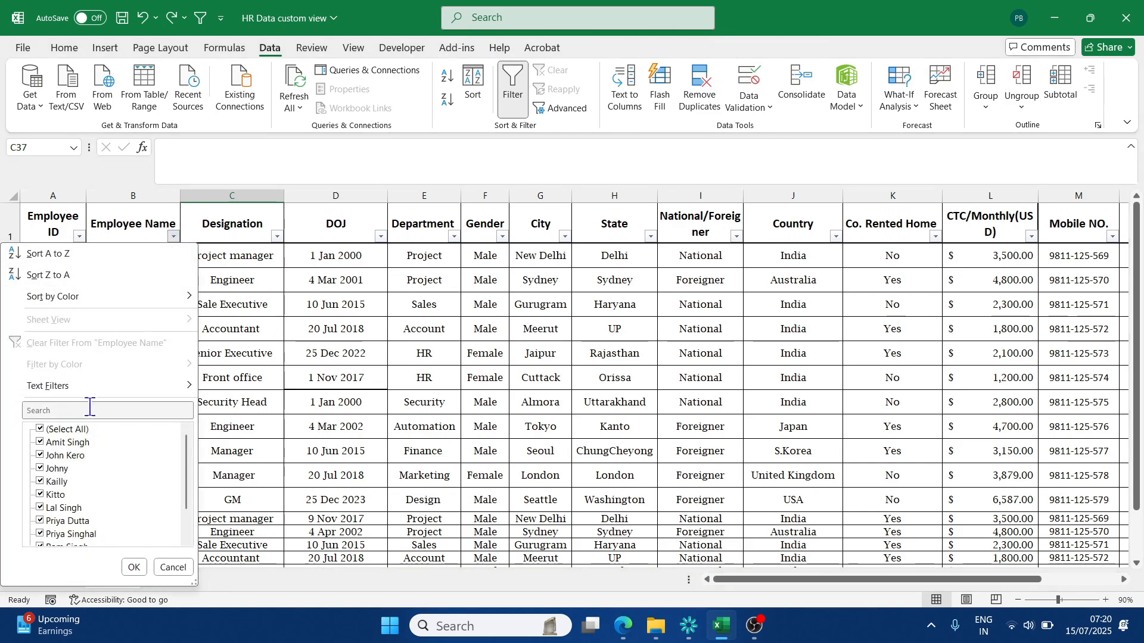
{"action": "type", "text": "kitto"}
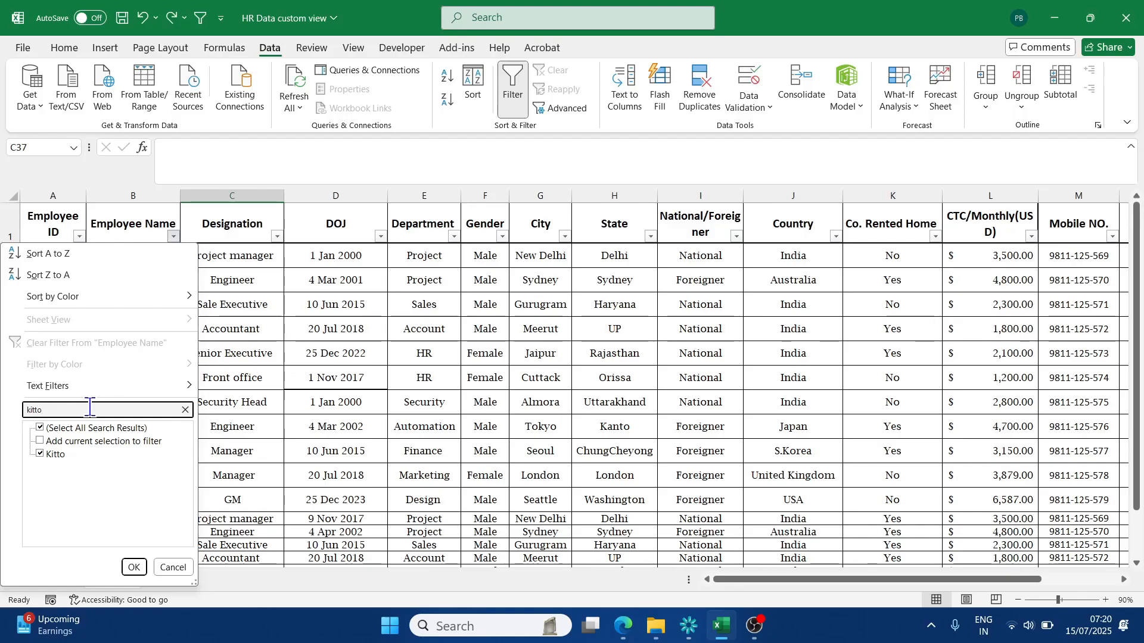
{"action": "left_click", "coordinate": [185, 409]}
{"action": "left_click", "coordinate": [386, 380]}
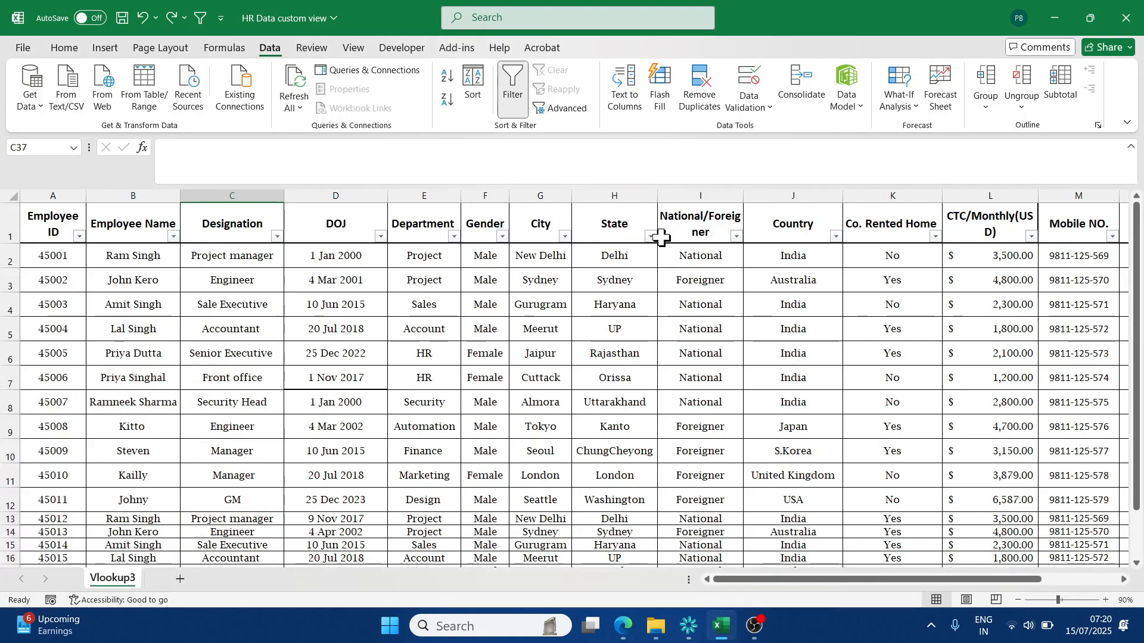
- Turn off filtering for the employee table
{"action": "left_click", "coordinate": [682, 360]}
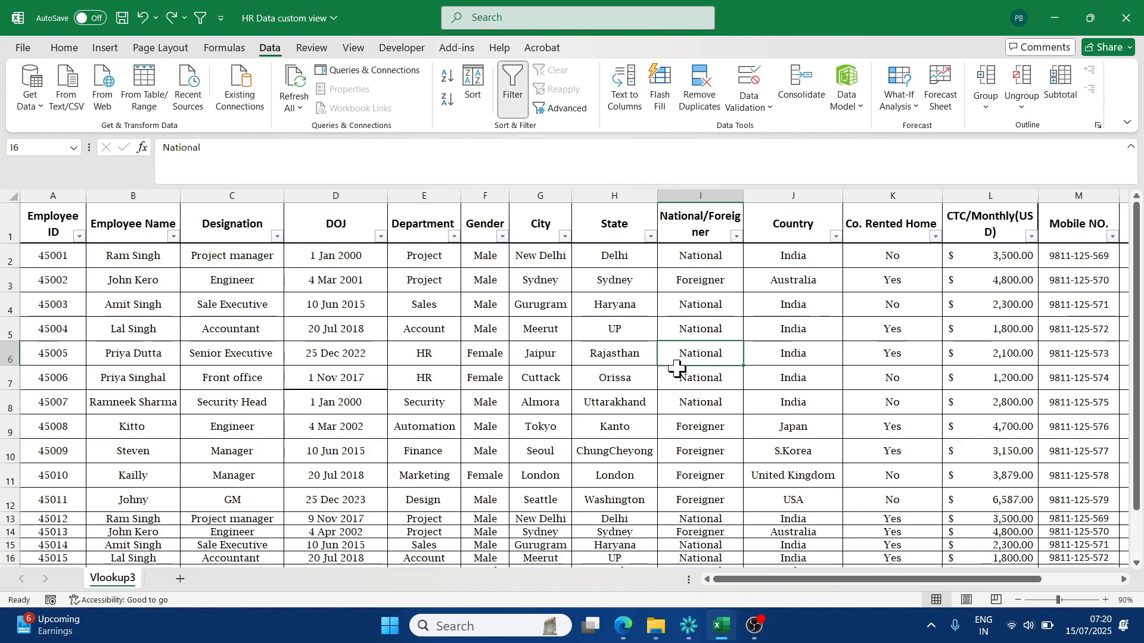
{"action": "left_click", "coordinate": [327, 381]}
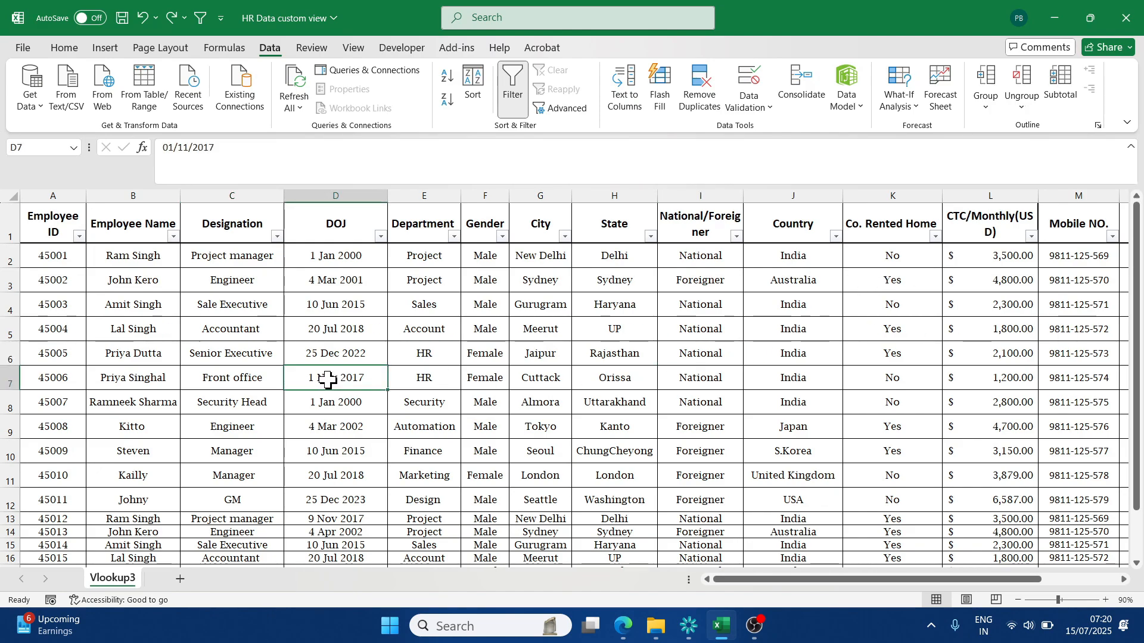
{"action": "left_click", "coordinate": [510, 78]}
{"action": "left_click", "coordinate": [448, 281]}
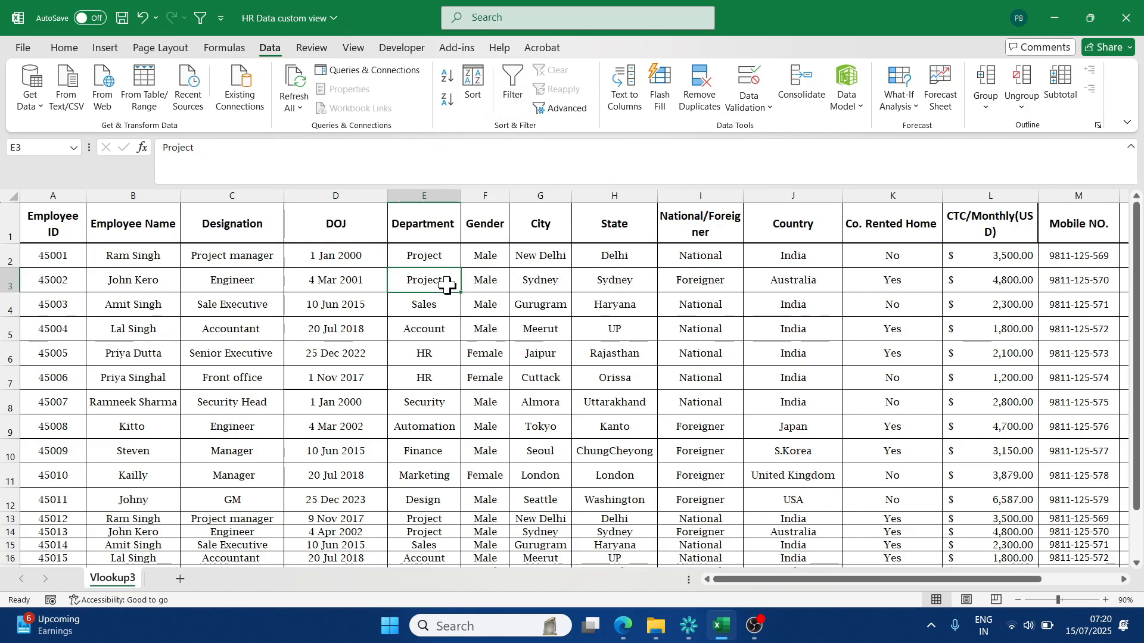
- Turn on filtering only for columns A to F, from Employee ID to Gender
{"action": "left_click_drag", "start_coordinate": [56, 195], "coordinate": [496, 200]}
{"action": "left_click", "coordinate": [509, 86]}
{"action": "left_click", "coordinate": [420, 284]}
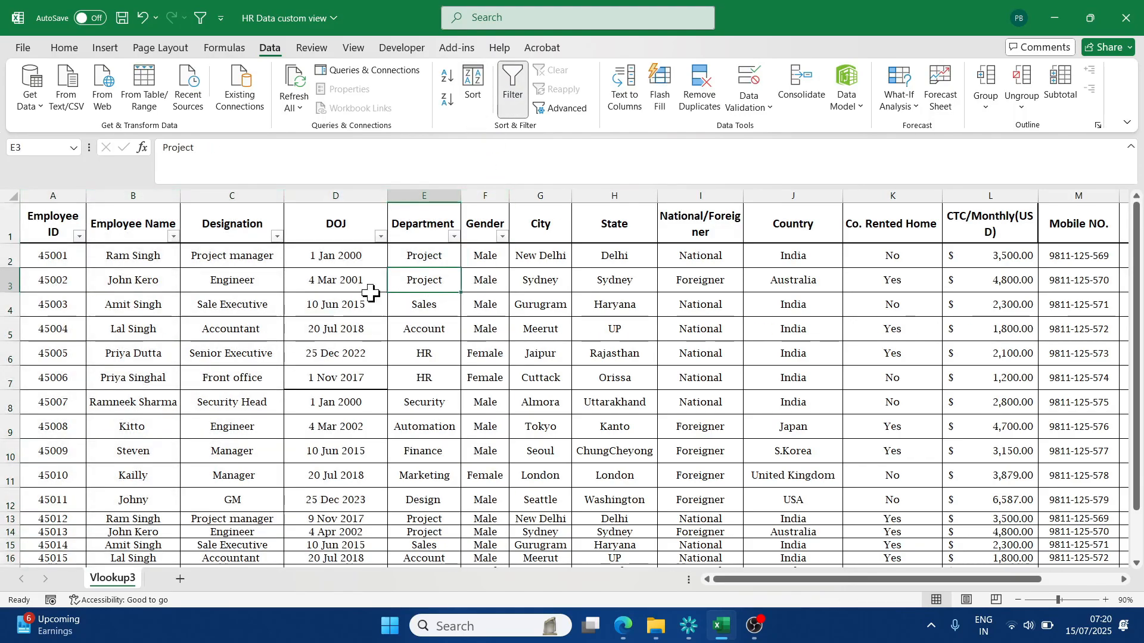
- Fill the header cells from Employee ID to Gender with a gold color
{"action": "left_click_drag", "start_coordinate": [55, 223], "coordinate": [470, 220]}
{"action": "left_click", "coordinate": [64, 48]}
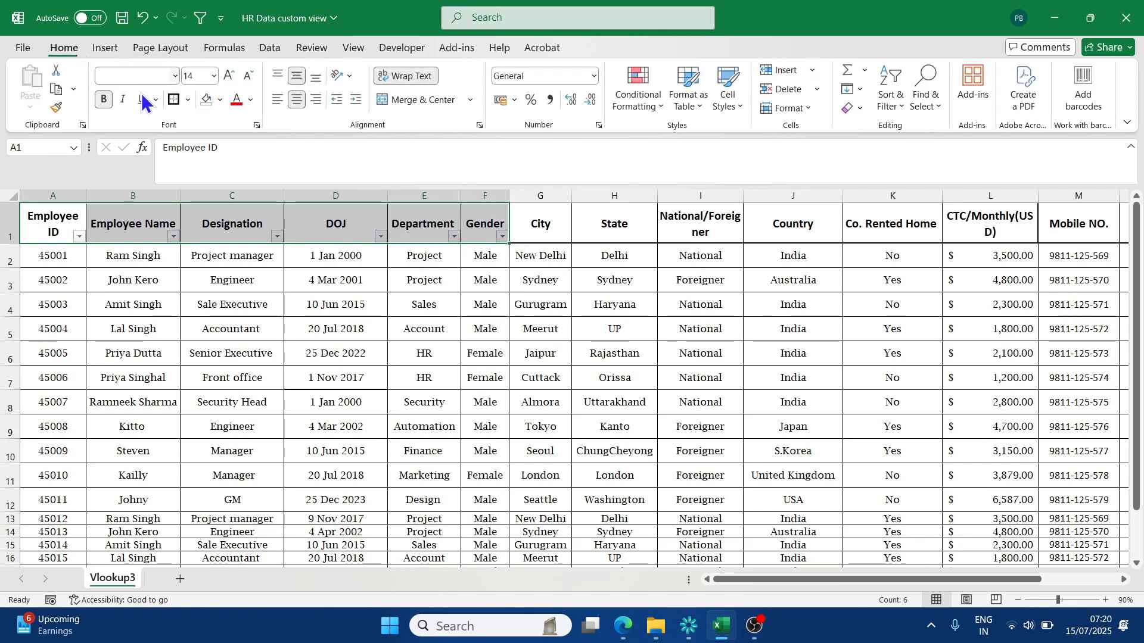
{"action": "left_click", "coordinate": [220, 100]}
{"action": "left_click", "coordinate": [358, 231]}
{"action": "left_click", "coordinate": [410, 329]}
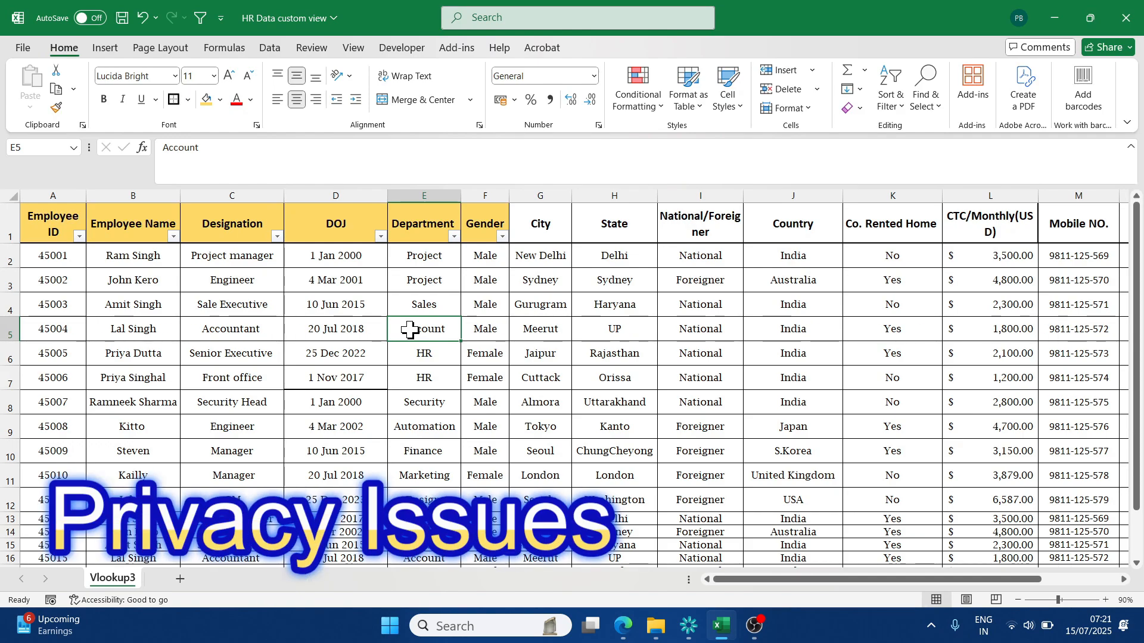
- Undo the header fill color and the filtering on columns A to F
{"action": "key", "text": "ctrl+z"}
{"action": "key", "text": "ctrl+z"}
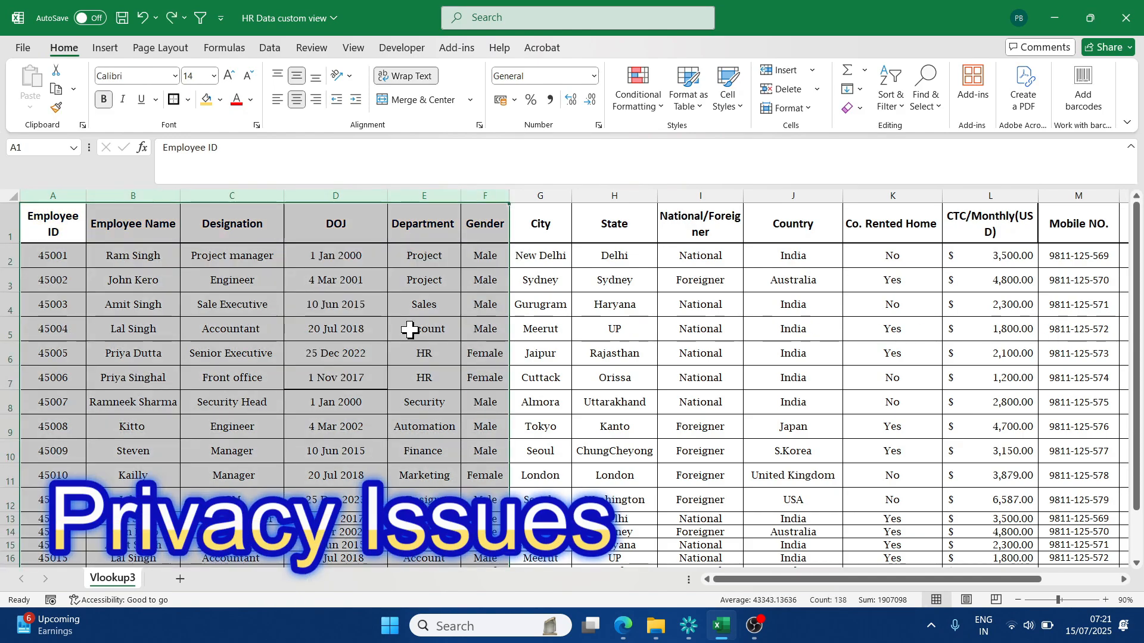
{"action": "left_click", "coordinate": [465, 352]}
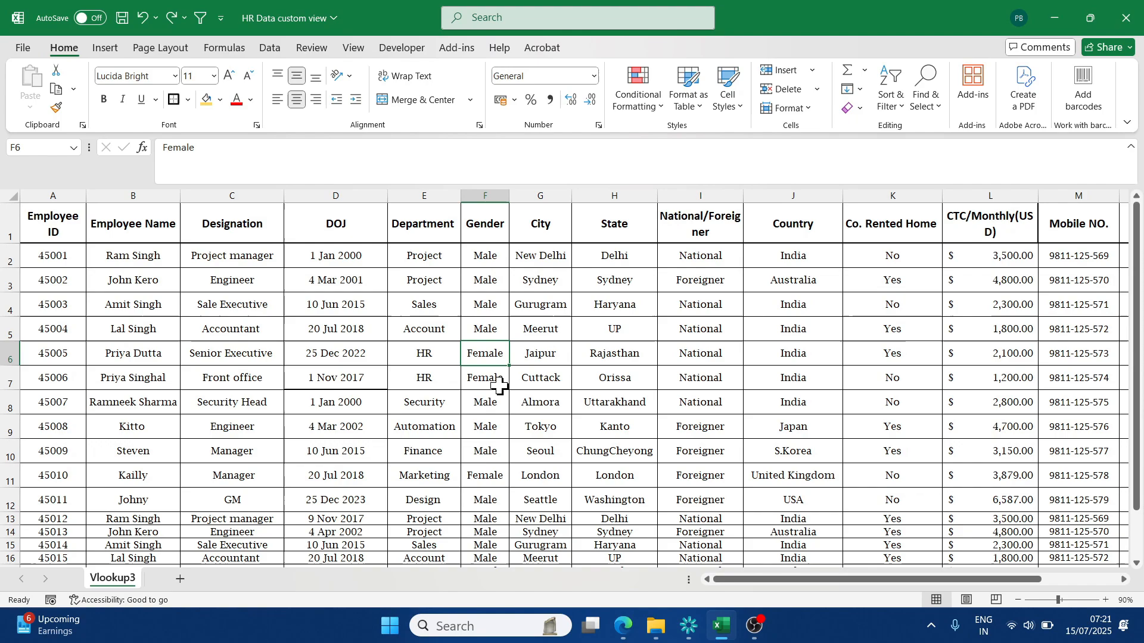
{"action": "left_click", "coordinate": [500, 386]}
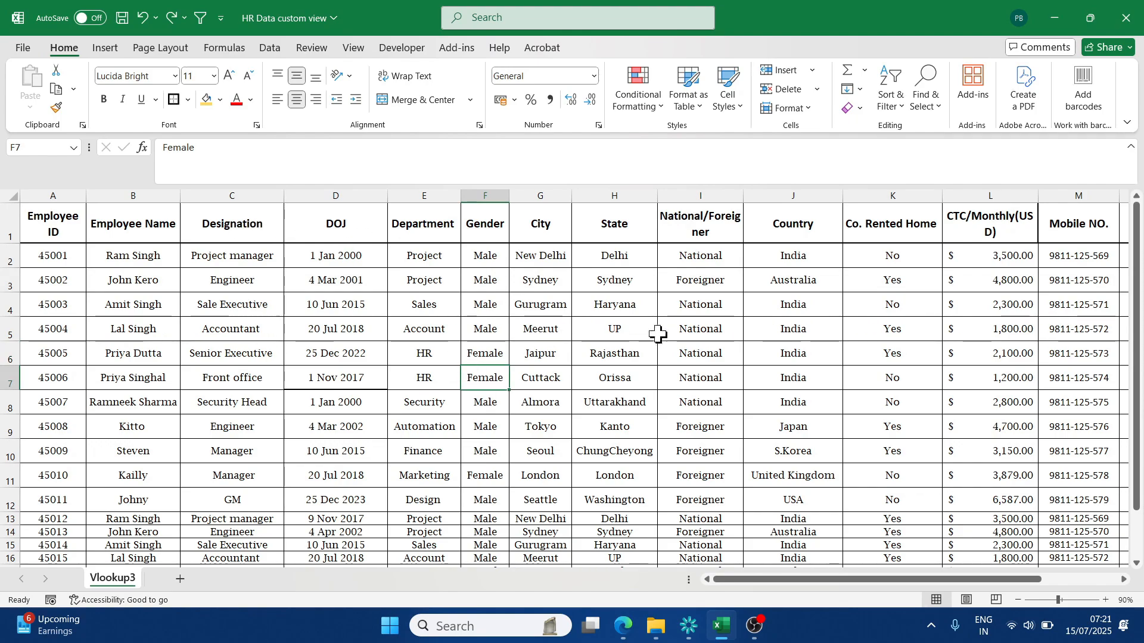
- Hide the CTC/Monthly(USD) column
{"action": "left_click", "coordinate": [992, 192]}
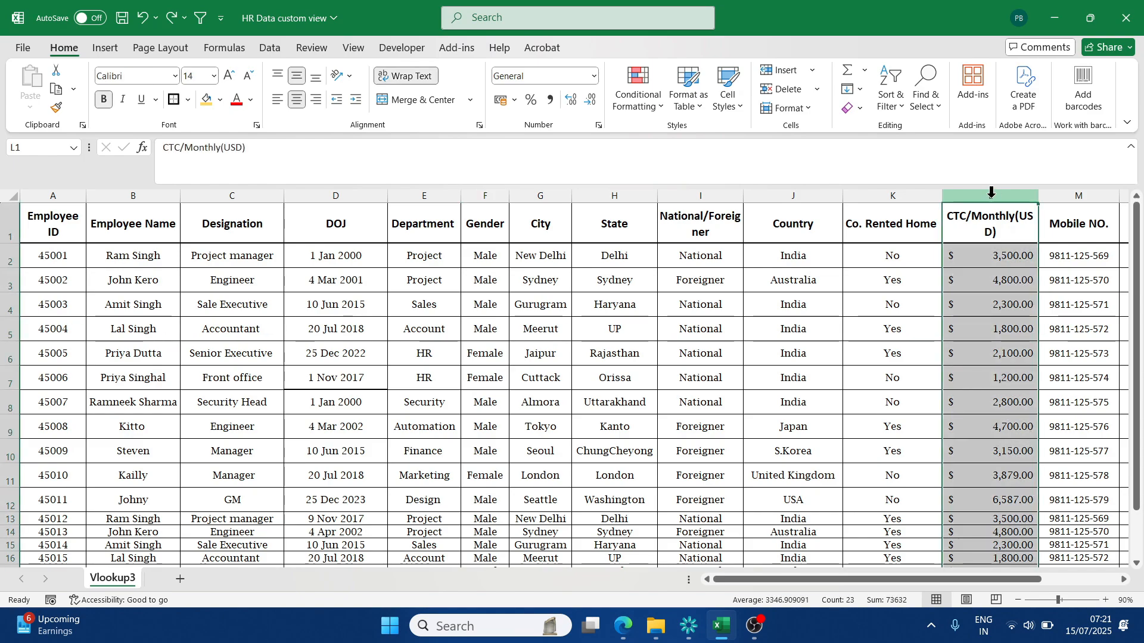
{"action": "left_click", "coordinate": [980, 256]}
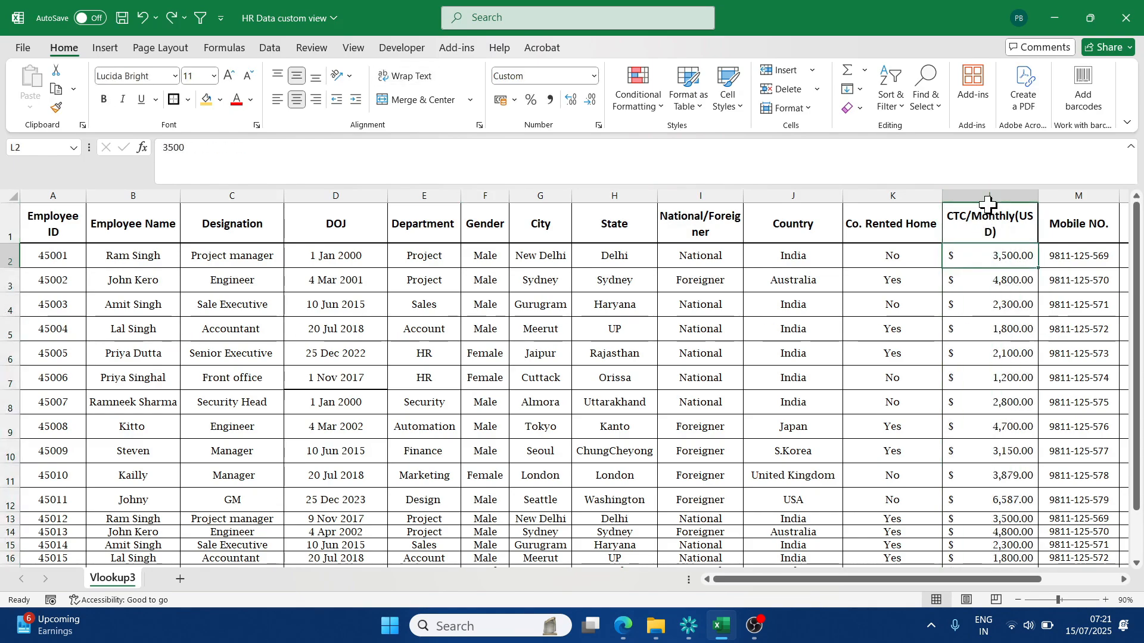
{"action": "left_click", "coordinate": [990, 191]}
{"action": "right_click", "coordinate": [990, 192]}
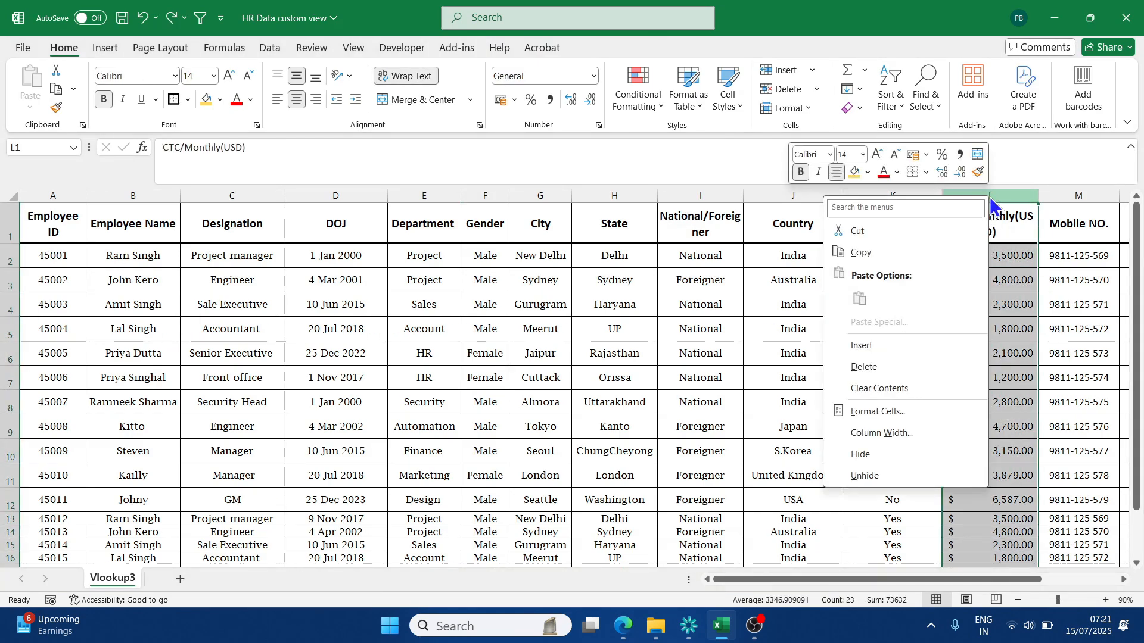
{"action": "left_click", "coordinate": [876, 453]}
{"action": "left_click", "coordinate": [935, 418]}
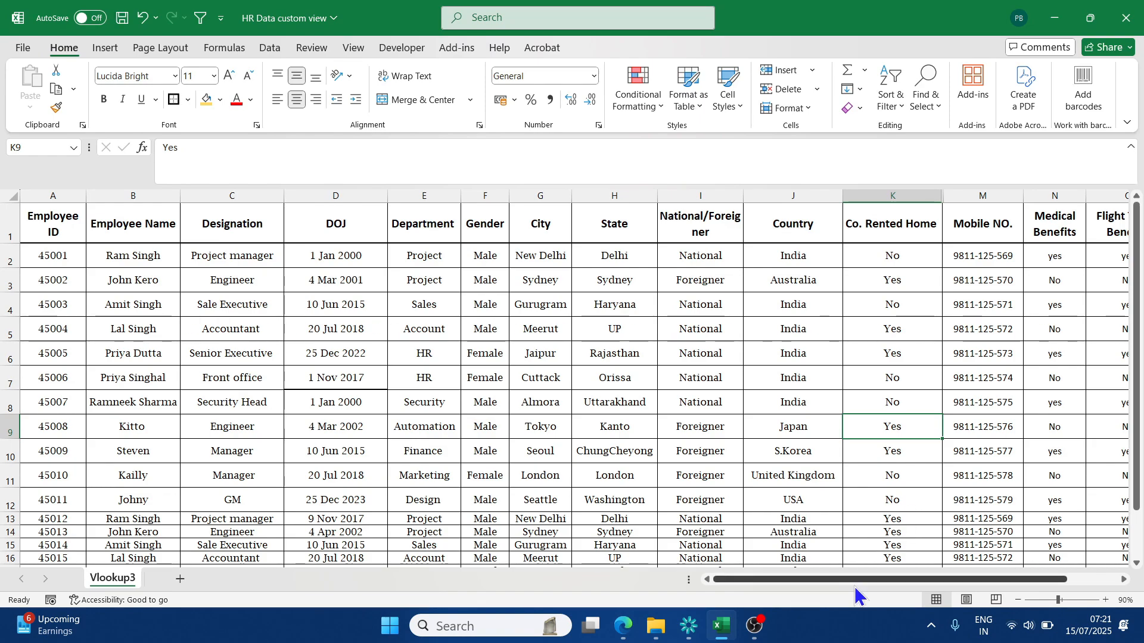
- Check the columns through Bonus and undo the hiding of the CTC/Monthly(USD) column
{"action": "left_click_drag", "start_coordinate": [854, 580], "coordinate": [808, 579]}
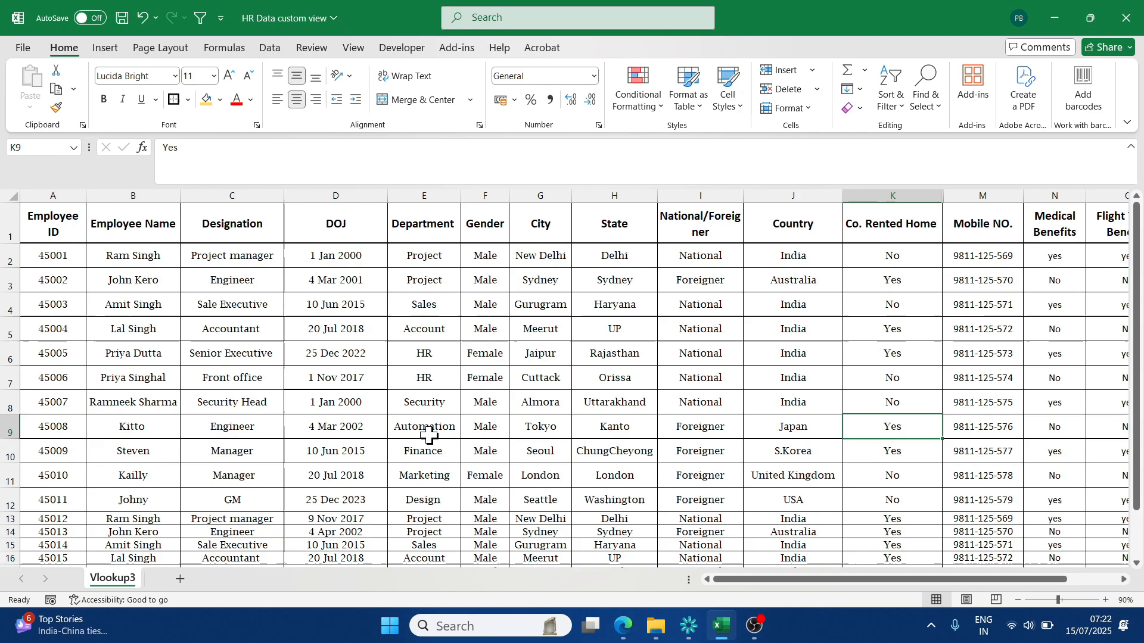
{"action": "left_click_drag", "start_coordinate": [747, 577], "coordinate": [846, 583]}
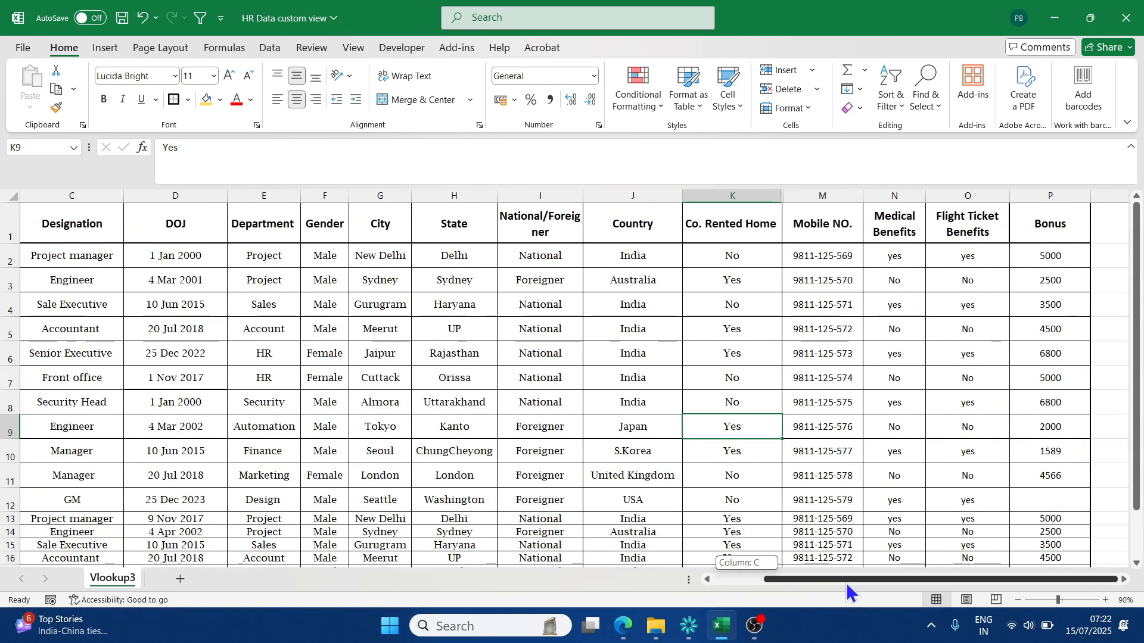
{"action": "key", "text": "ctrl+z"}
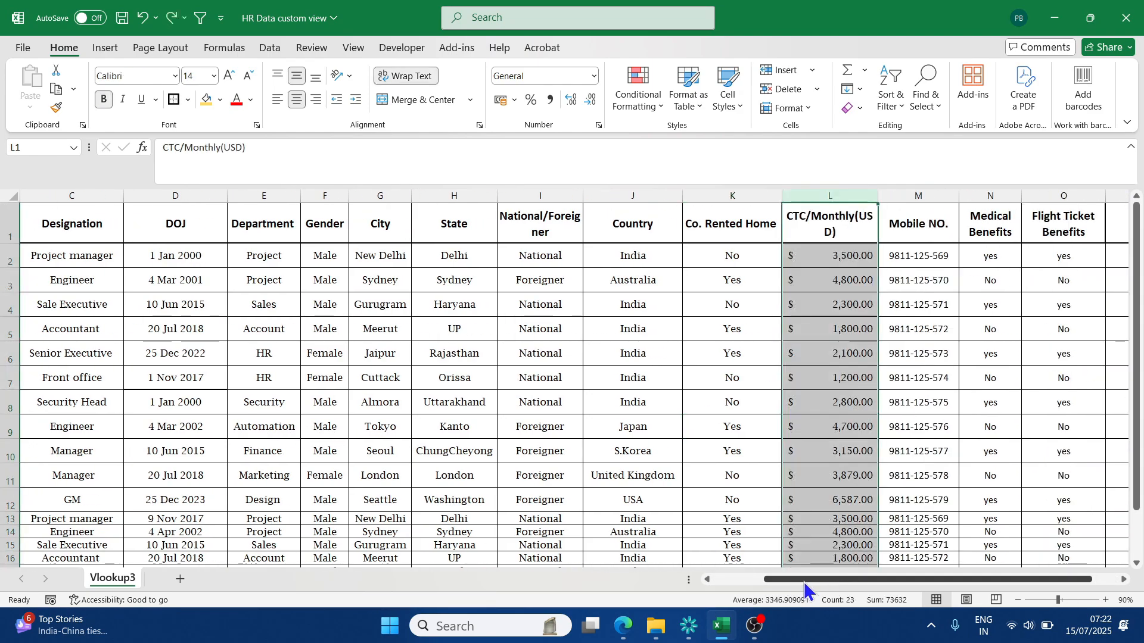
{"action": "left_click", "coordinate": [540, 428]}
{"action": "left_click_drag", "start_coordinate": [782, 579], "coordinate": [393, 351]}
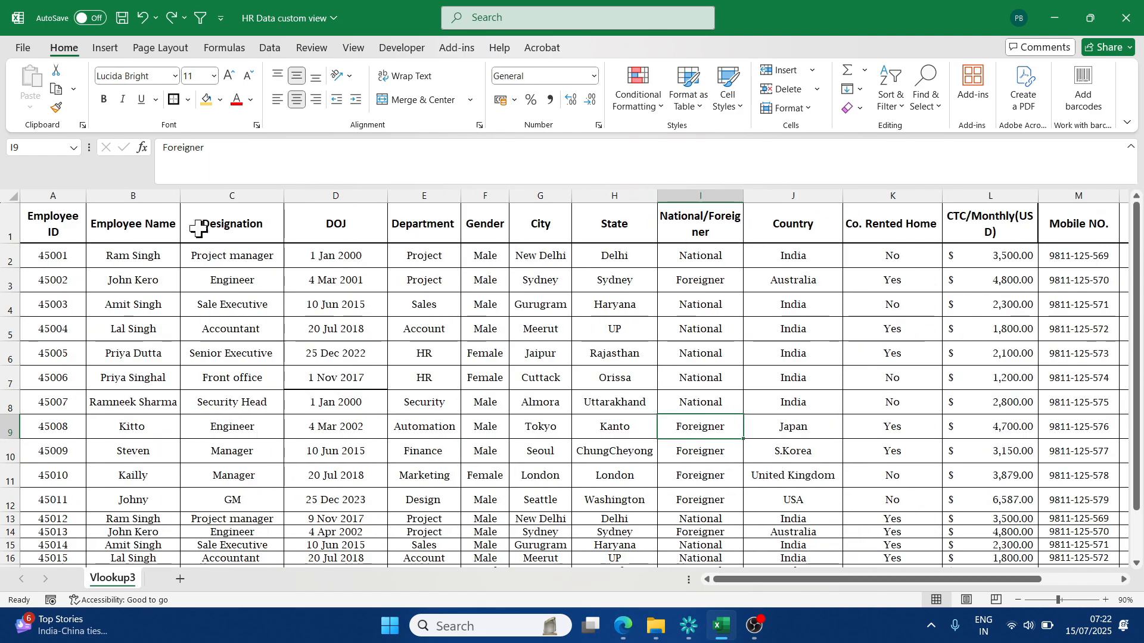
- Select the entire sheet and save its display as a custom view named HR Full Data
{"action": "left_click", "coordinate": [12, 197]}
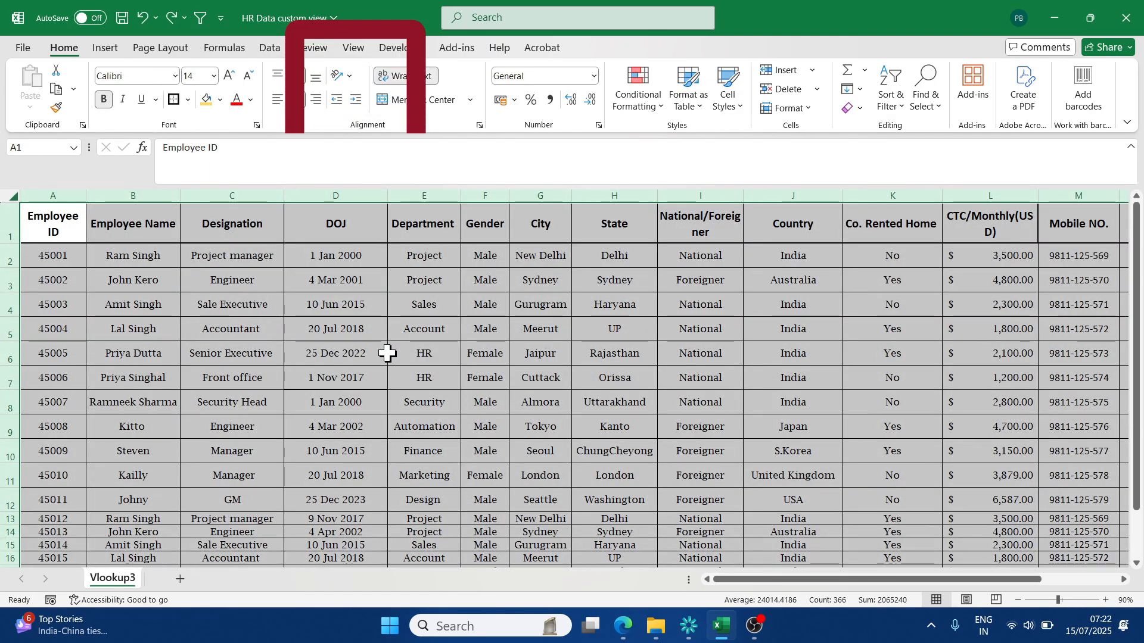
{"action": "left_click", "coordinate": [354, 48]}
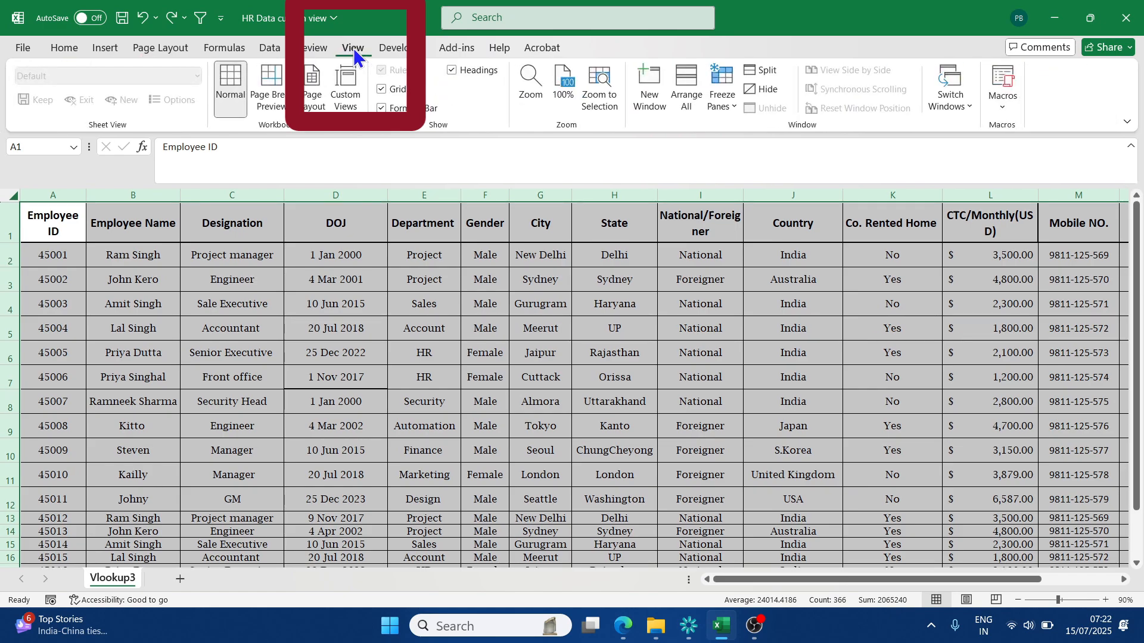
{"action": "left_click", "coordinate": [350, 88]}
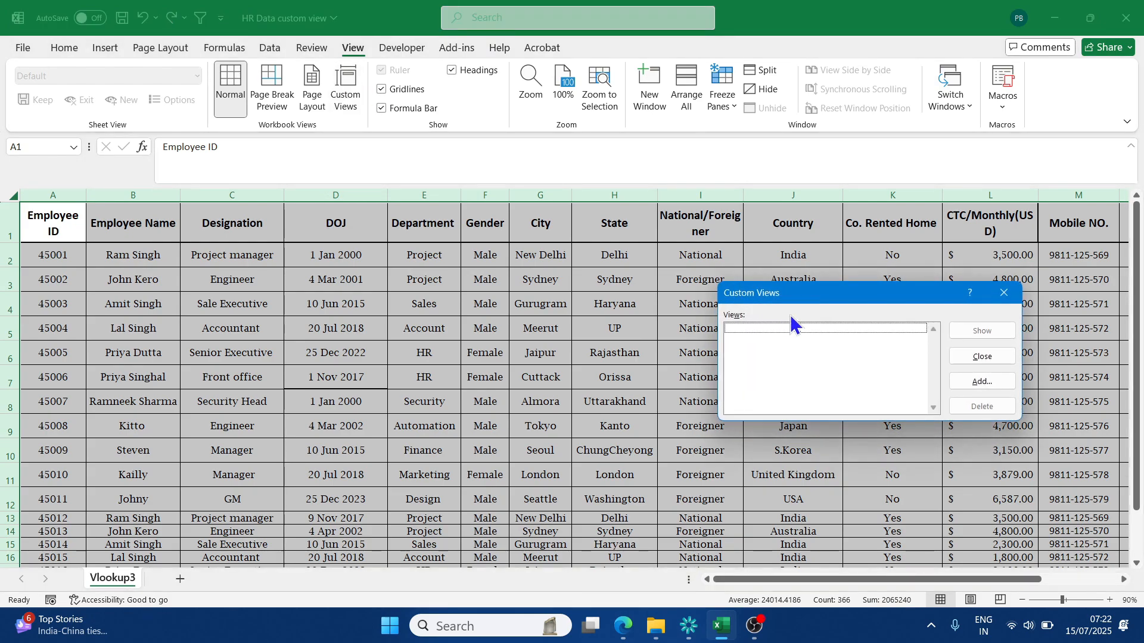
{"action": "left_click_drag", "start_coordinate": [831, 294], "coordinate": [280, 252]}
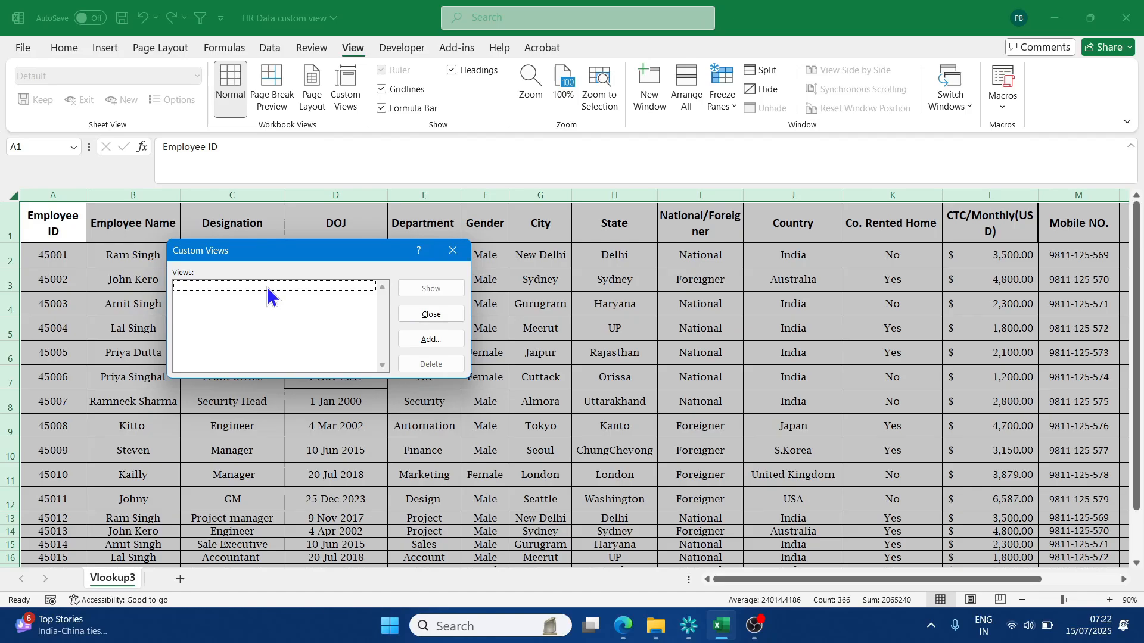
{"action": "left_click", "coordinate": [430, 340]}
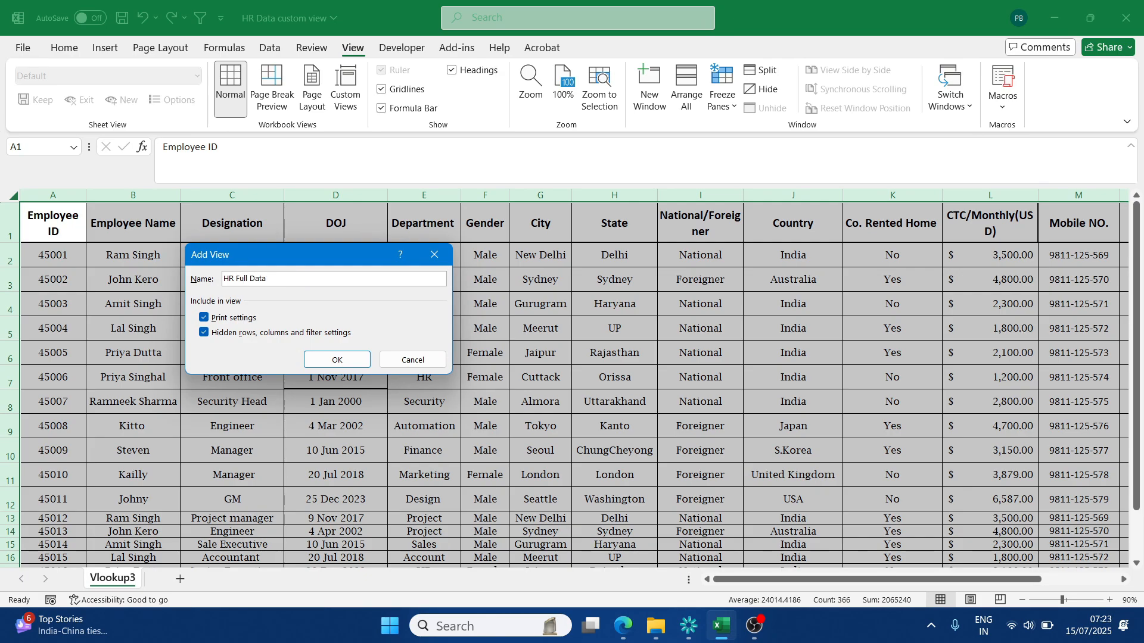
{"action": "left_click", "coordinate": [337, 360]}
{"action": "left_click", "coordinate": [336, 359]}
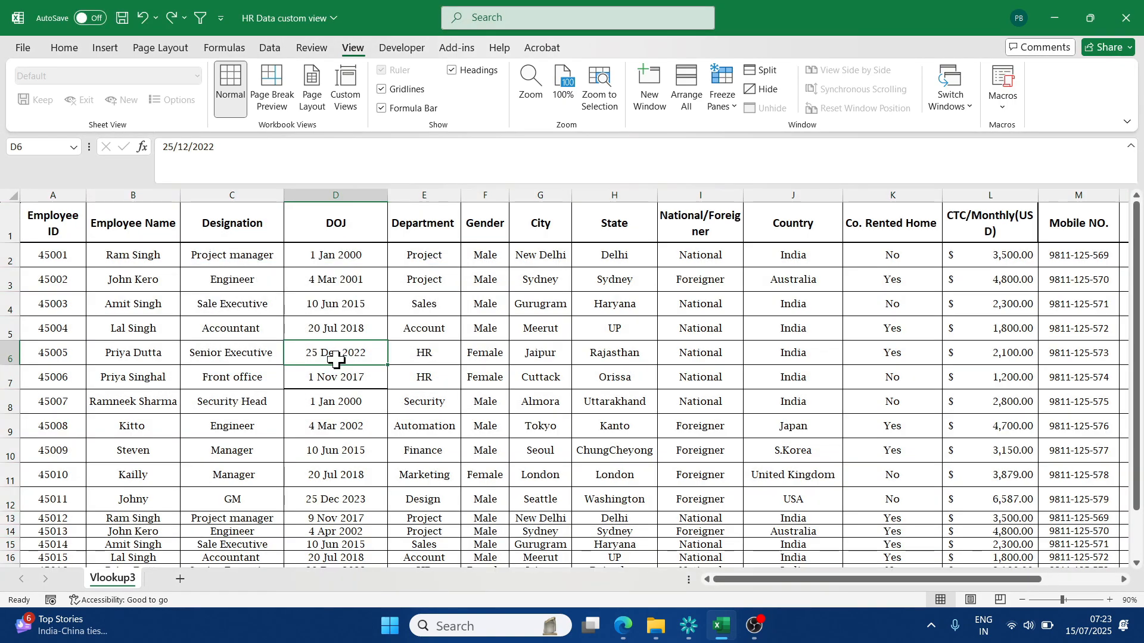
- Hide the columns from Department through Flight Ticket Benefits, as well as the Bonus column
{"action": "mouse_move", "coordinate": [846, 580]}
{"action": "left_mouse_down"}
{"action": "mouse_move", "coordinate": [936, 581]}
{"action": "mouse_move", "coordinate": [840, 577]}
{"action": "left_mouse_up"}
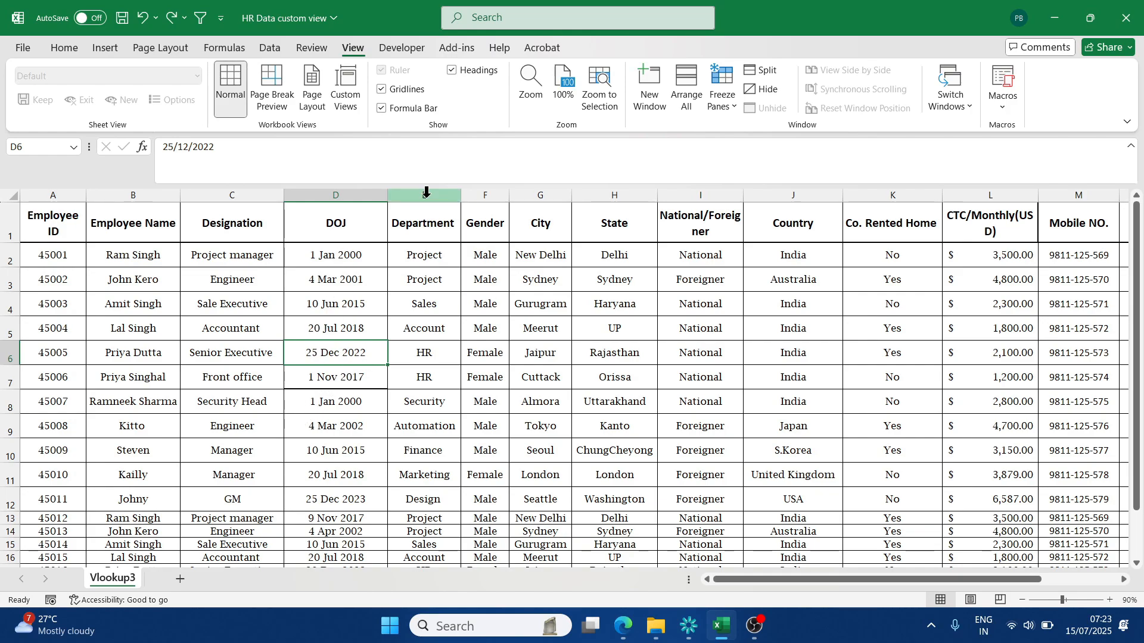
{"action": "left_click_drag", "start_coordinate": [424, 195], "coordinate": [1075, 225]}
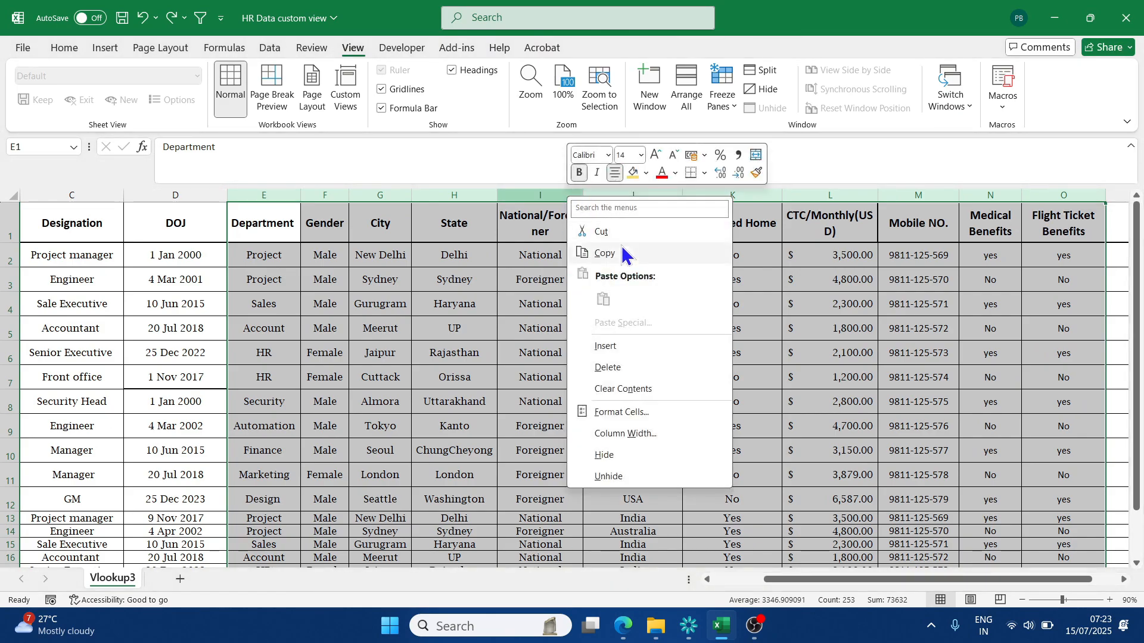
{"action": "left_click", "coordinate": [625, 454]}
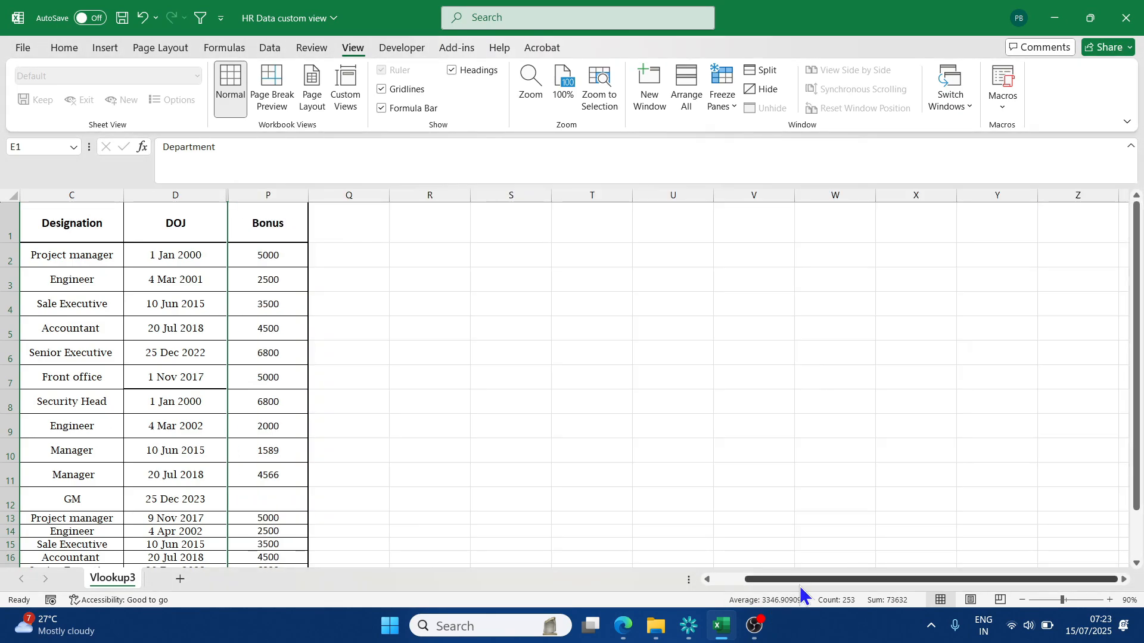
{"action": "left_click_drag", "start_coordinate": [804, 579], "coordinate": [773, 579]}
{"action": "left_click", "coordinate": [263, 357]}
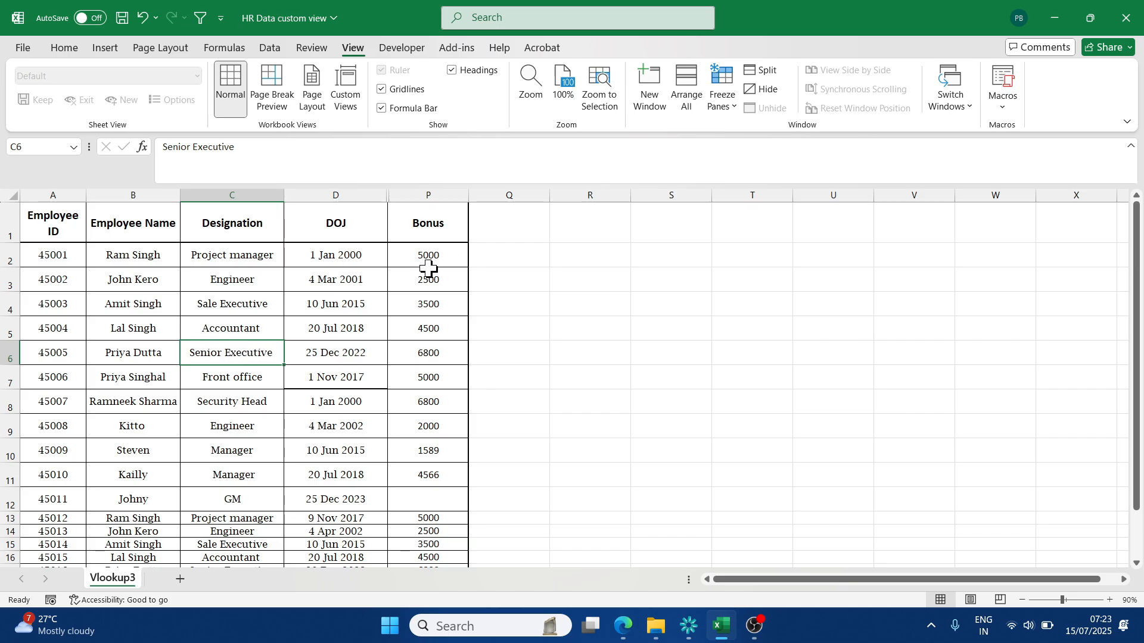
{"action": "right_click", "coordinate": [428, 196]}
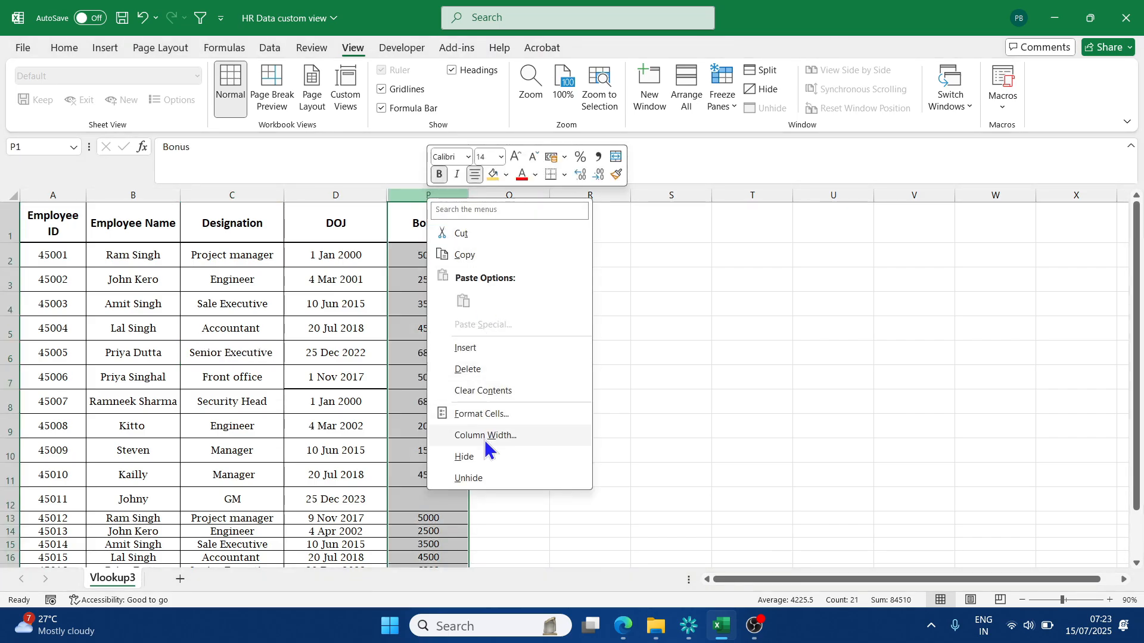
{"action": "left_click", "coordinate": [484, 458]}
{"action": "left_click", "coordinate": [495, 446]}
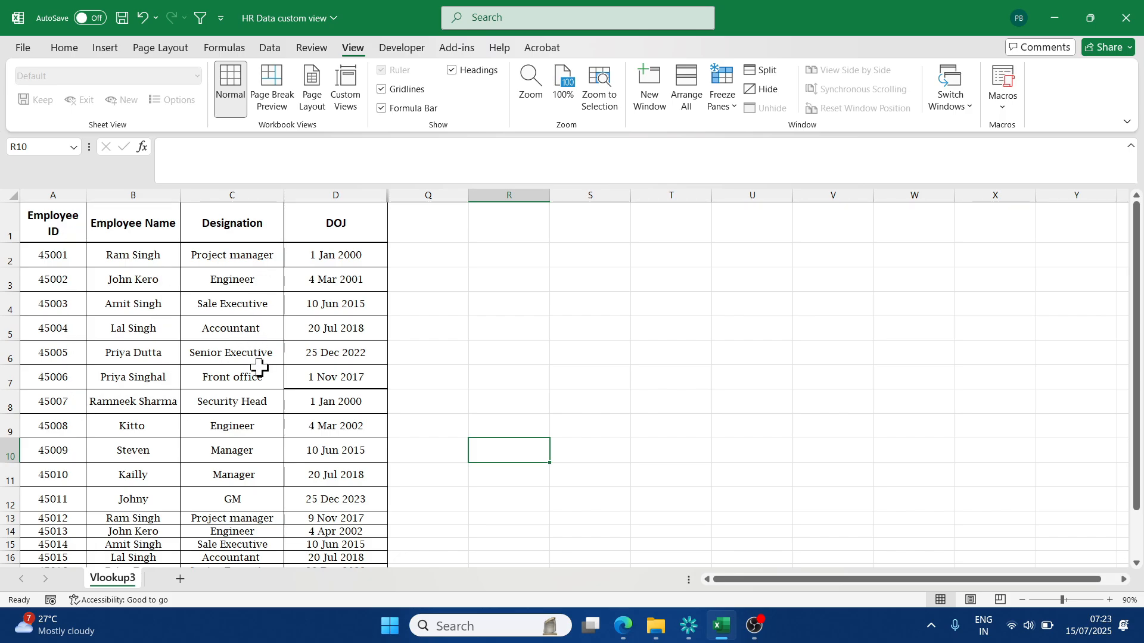
- Save the reduced display with Employee ID, Employee Name, Designation and DOJ as a custom view named Emp DOJ
{"action": "scroll", "coordinate": [332, 242], "scroll_direction": "down", "scroll_amount": 2}
{"action": "scroll", "coordinate": [332, 243], "scroll_direction": "up", "scroll_amount": 2}
{"action": "left_click", "coordinate": [178, 217]}
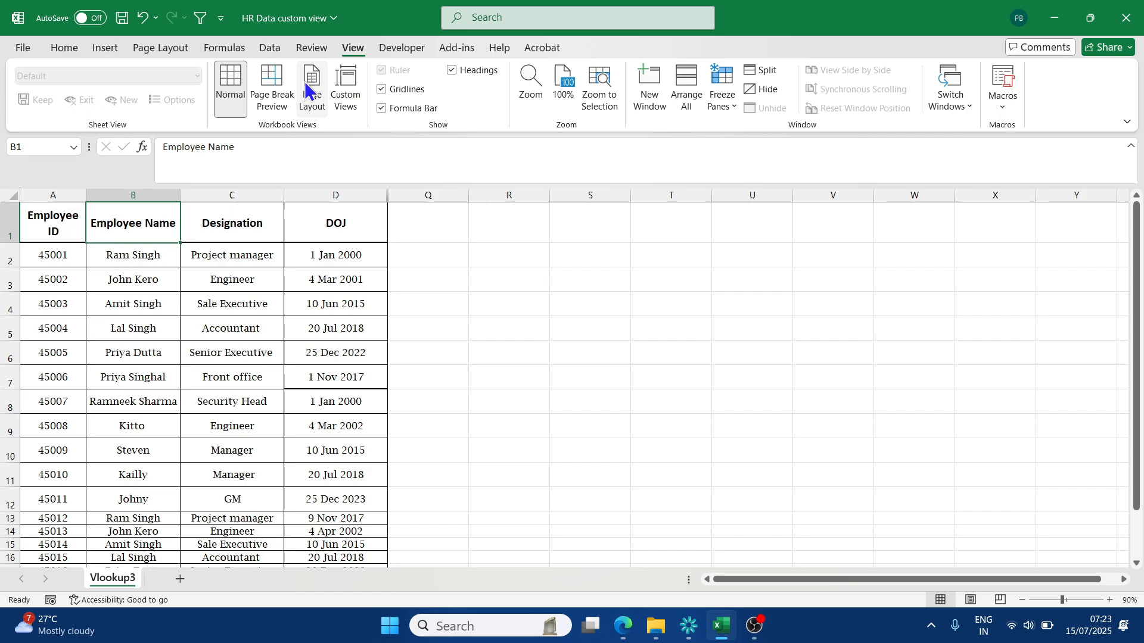
{"action": "left_click", "coordinate": [345, 92]}
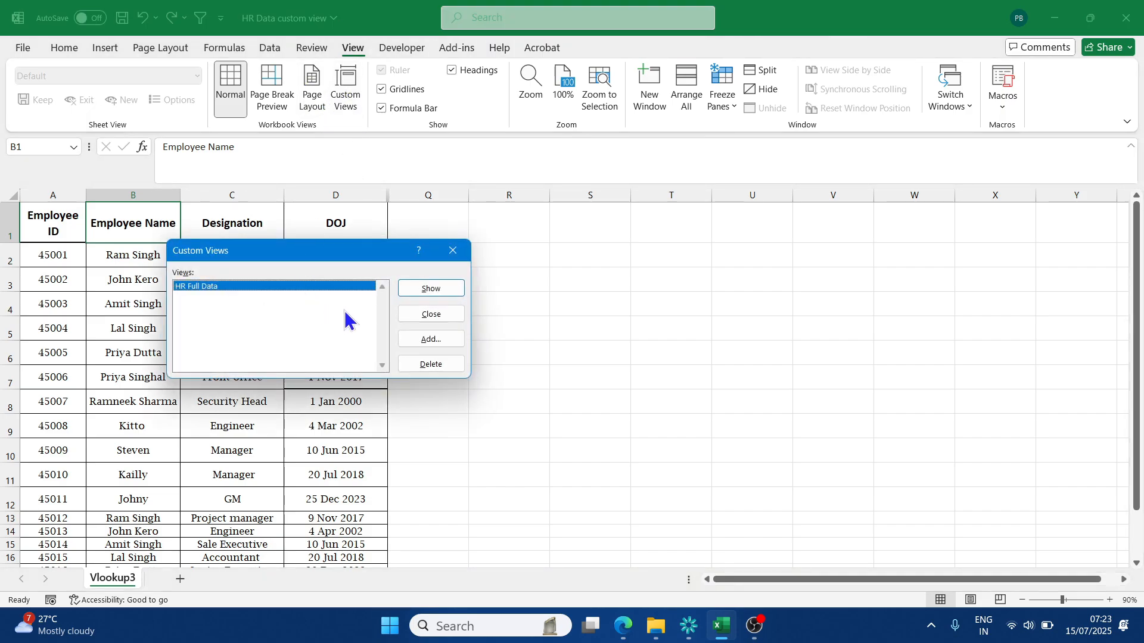
{"action": "left_click", "coordinate": [434, 340]}
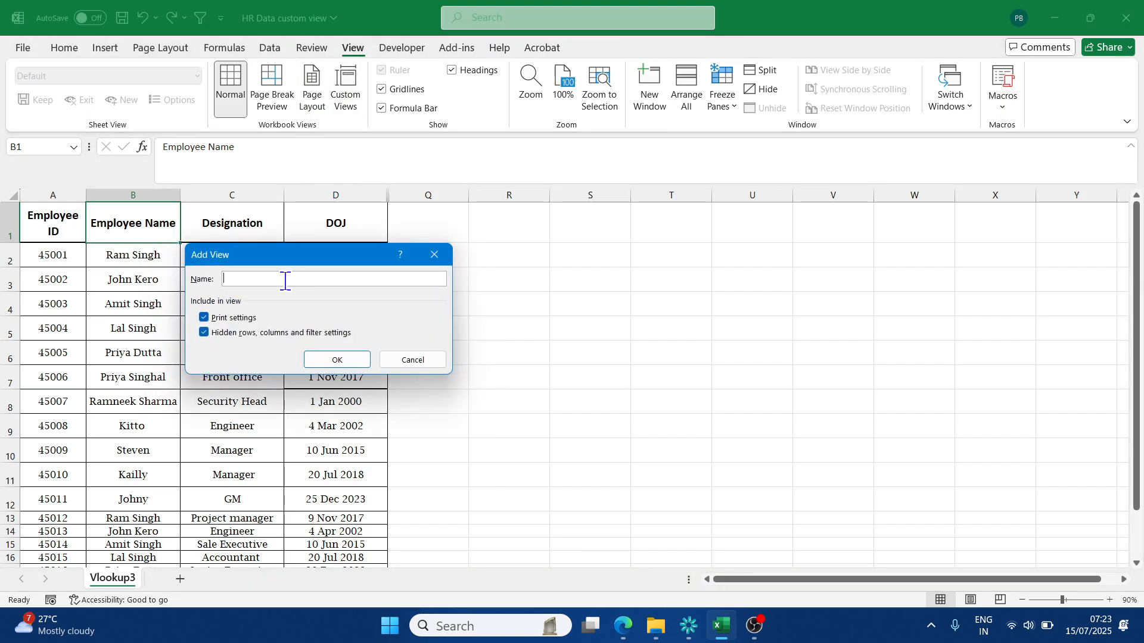
{"action": "type", "text": "Emp DOJ"}
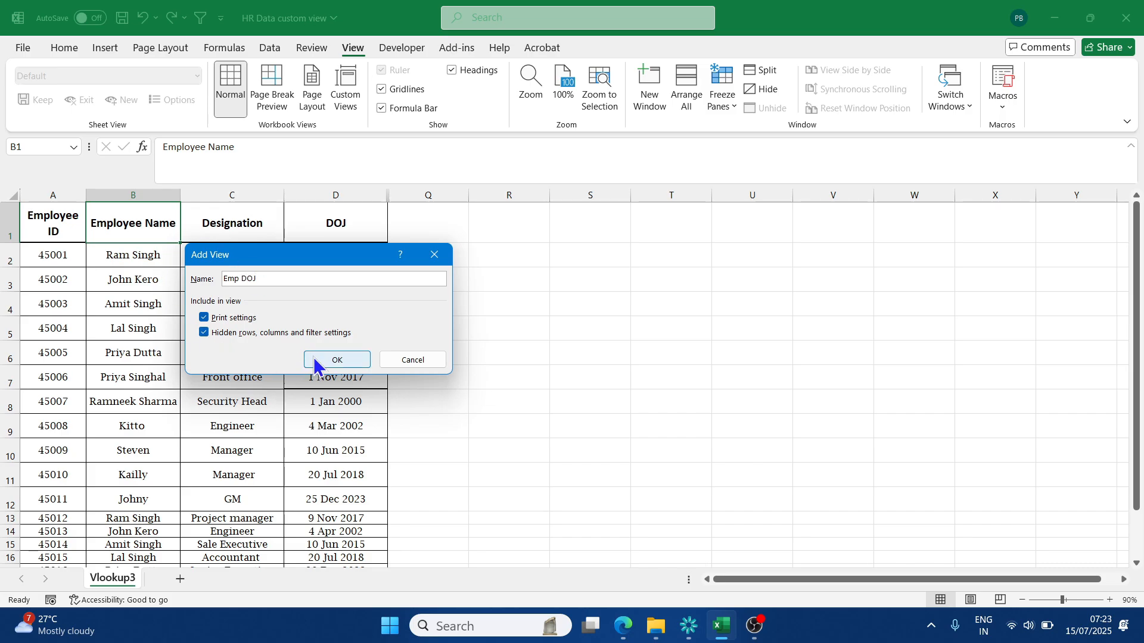
{"action": "left_click", "coordinate": [337, 359]}
{"action": "left_click", "coordinate": [226, 345]}
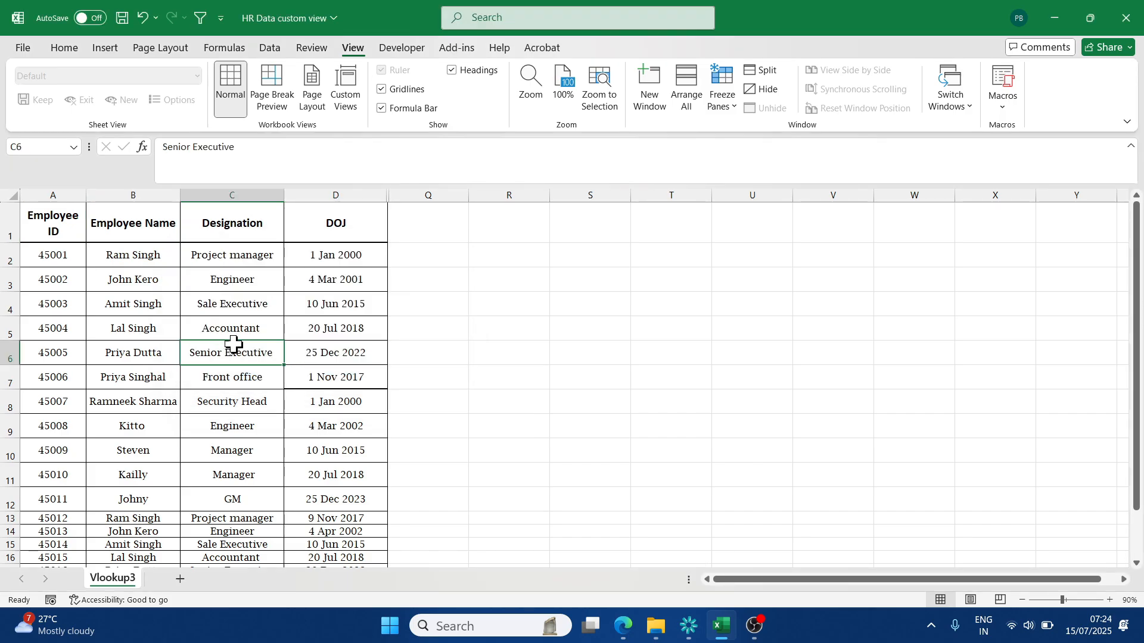
- Undo the hiding of the Bonus column and of the Department through Flight Ticket Benefits columns
{"action": "left_click", "coordinate": [142, 17]}
{"action": "left_click", "coordinate": [142, 17]}
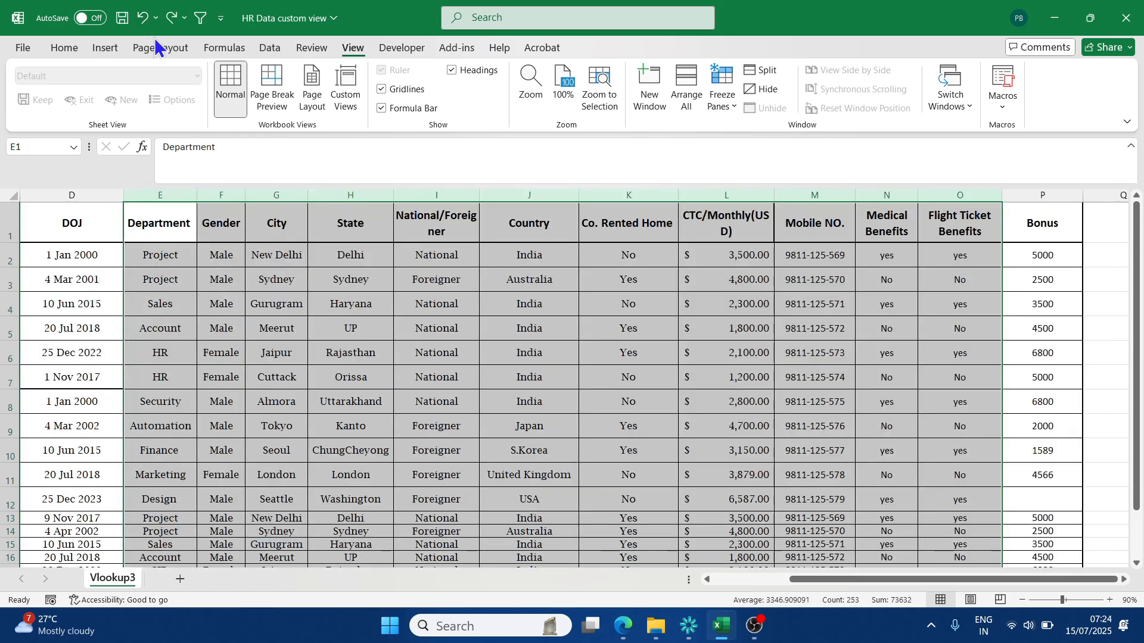
{"action": "left_click", "coordinate": [449, 454]}
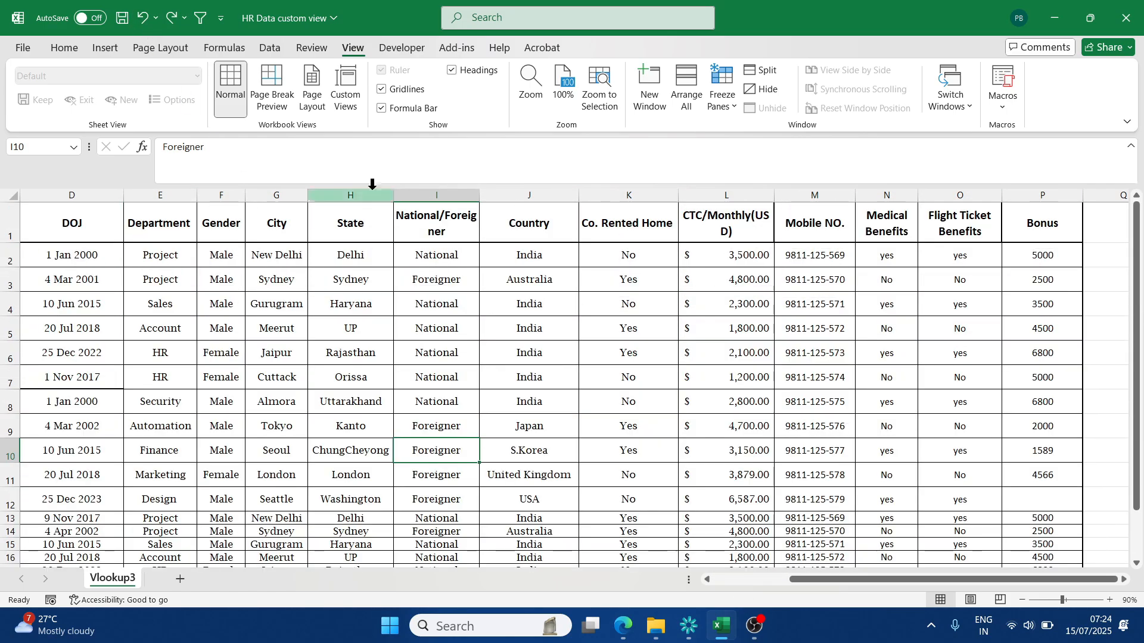
- Apply the Emp DOJ custom view and look through its rows
{"action": "left_click", "coordinate": [346, 86]}
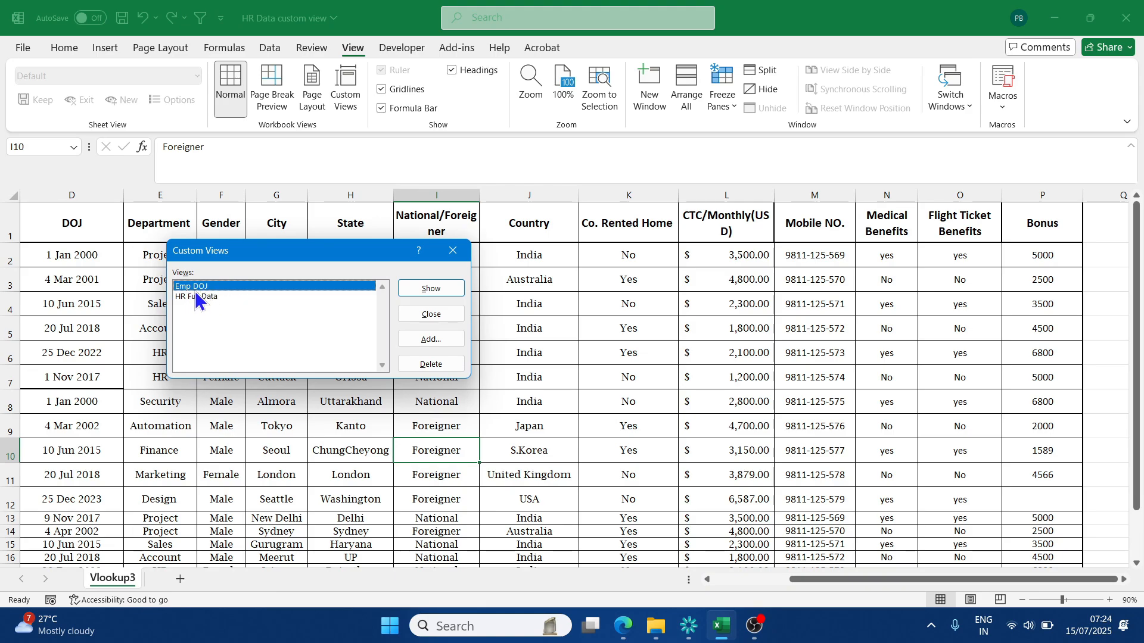
{"action": "left_click", "coordinate": [421, 287]}
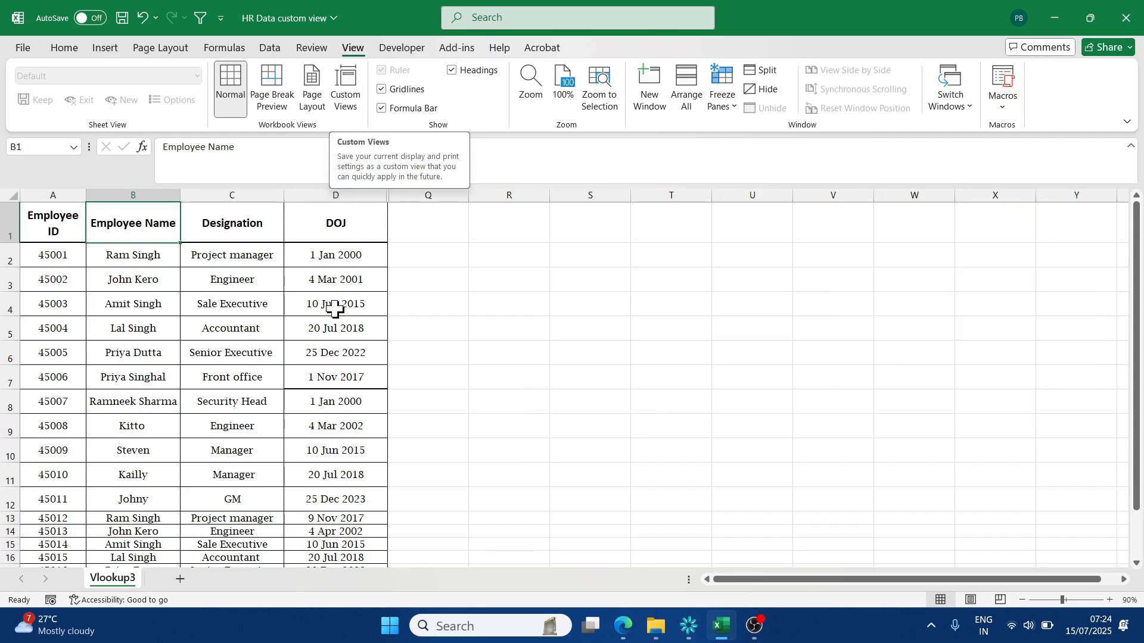
{"action": "scroll", "coordinate": [289, 303], "scroll_direction": "down", "scroll_amount": 4}
{"action": "scroll", "coordinate": [285, 305], "scroll_direction": "up", "scroll_amount": 4}
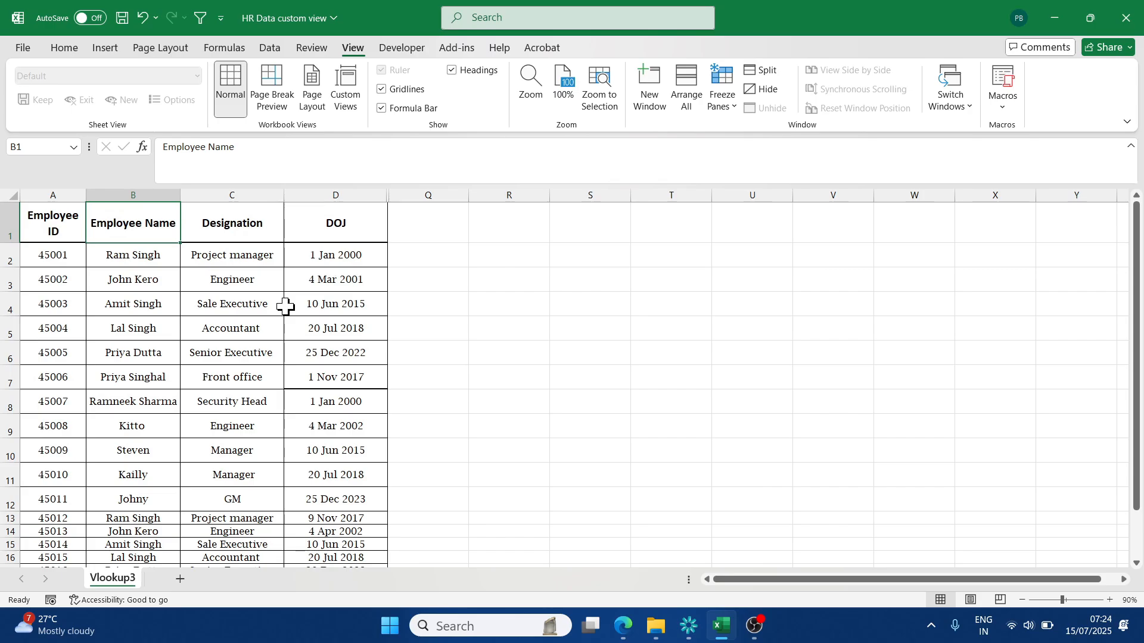
- Apply the HR Full Data custom view and check the full range of columns
{"action": "left_click", "coordinate": [350, 91]}
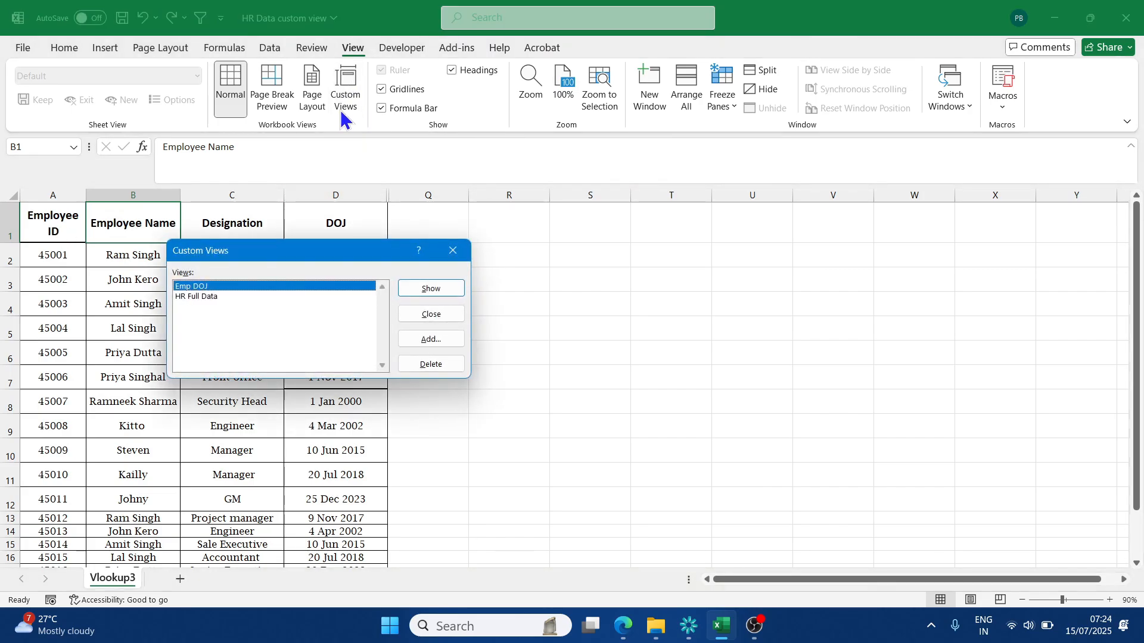
{"action": "left_click", "coordinate": [194, 296]}
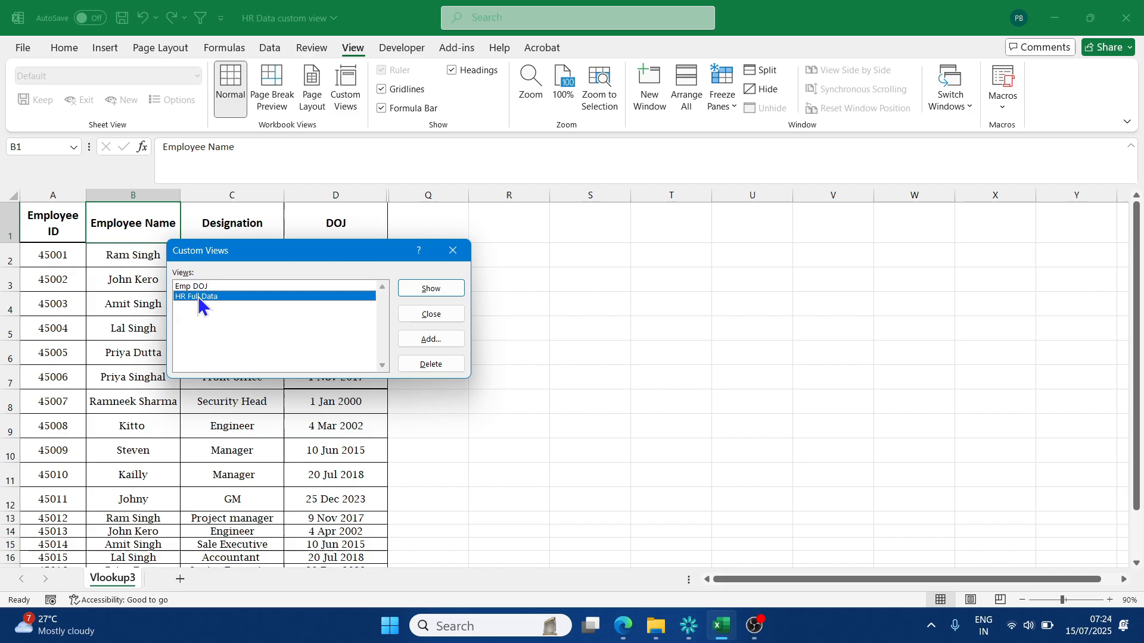
{"action": "left_click", "coordinate": [423, 289]}
{"action": "mouse_move", "coordinate": [724, 578]}
{"action": "left_mouse_down"}
{"action": "mouse_move", "coordinate": [863, 579]}
{"action": "mouse_move", "coordinate": [738, 581]}
{"action": "left_mouse_up"}
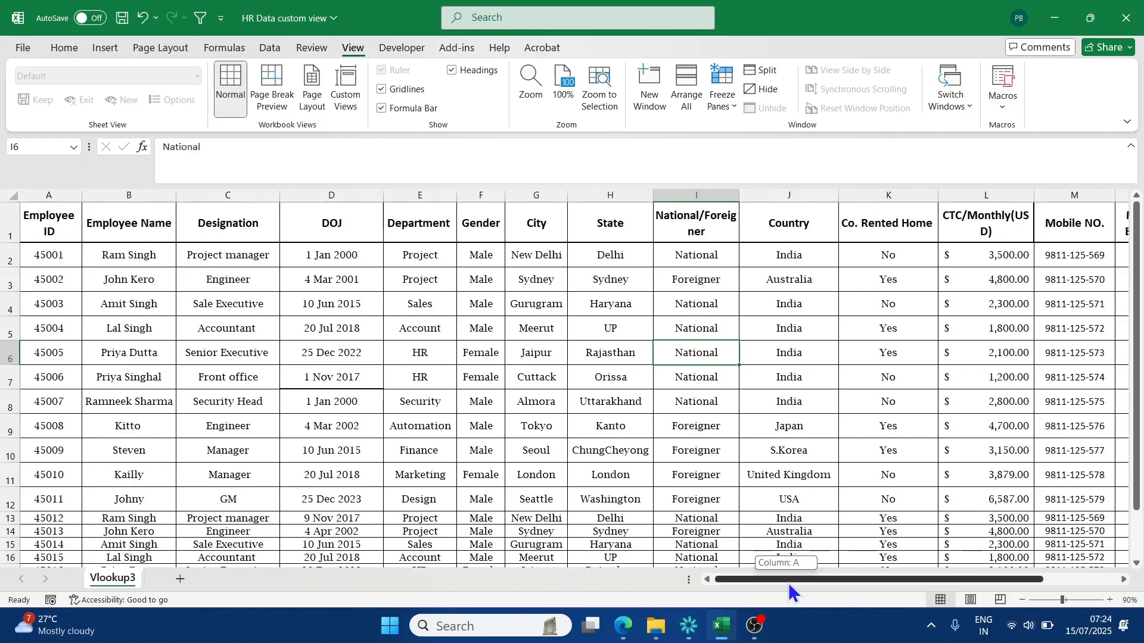
{"action": "left_click_drag", "start_coordinate": [788, 582], "coordinate": [957, 579]}
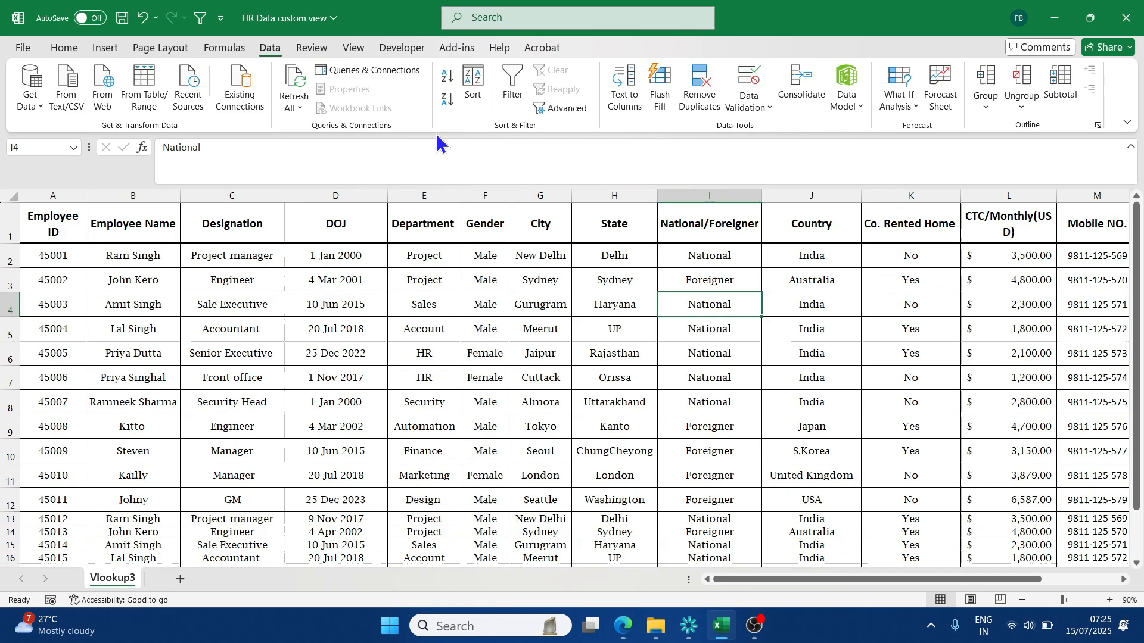
- Turn on filtering for the data headers and filter the National/Foreigner column to Foreigner only
{"action": "left_click", "coordinate": [513, 84]}
{"action": "left_click", "coordinate": [551, 257]}
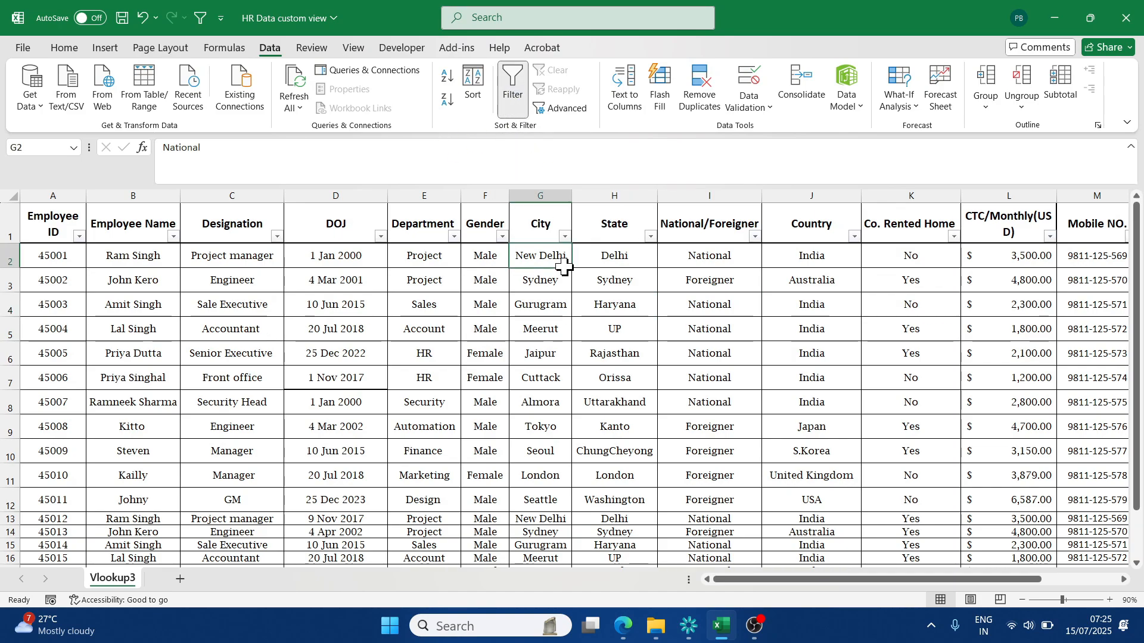
{"action": "left_click", "coordinate": [756, 238]}
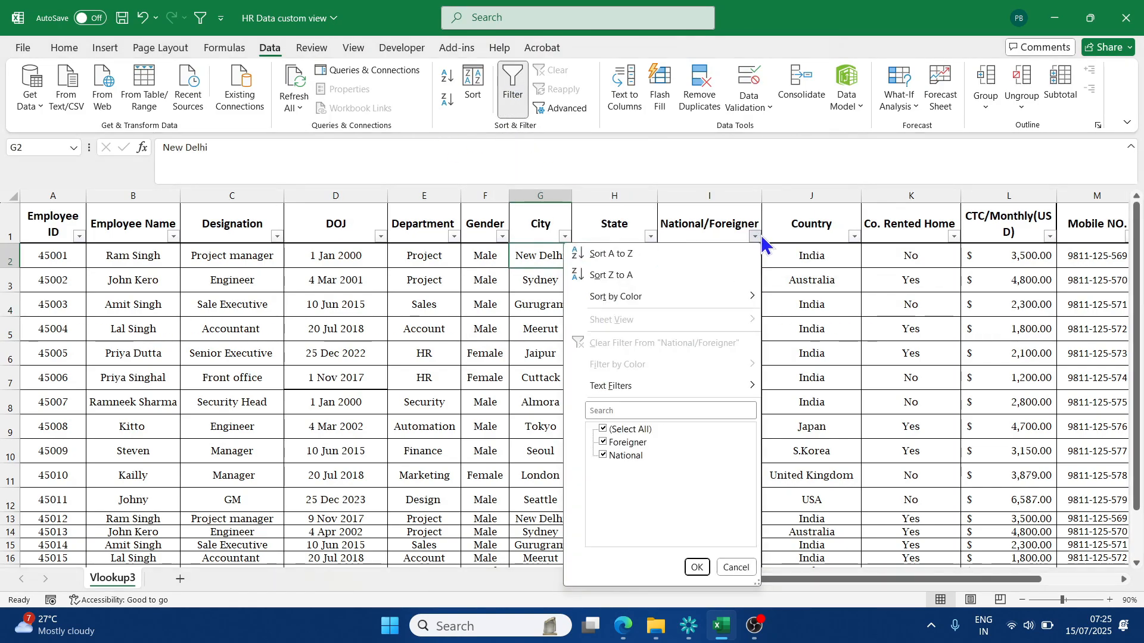
{"action": "left_click", "coordinate": [632, 429]}
{"action": "left_click", "coordinate": [630, 442]}
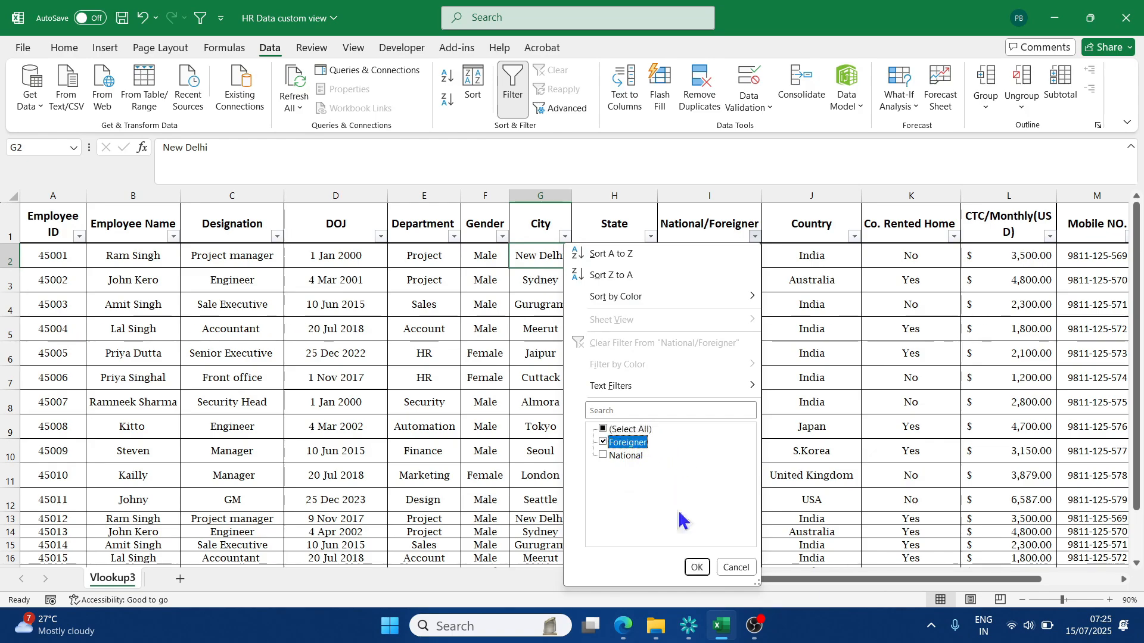
{"action": "left_click", "coordinate": [697, 567]}
{"action": "left_click", "coordinate": [632, 491]}
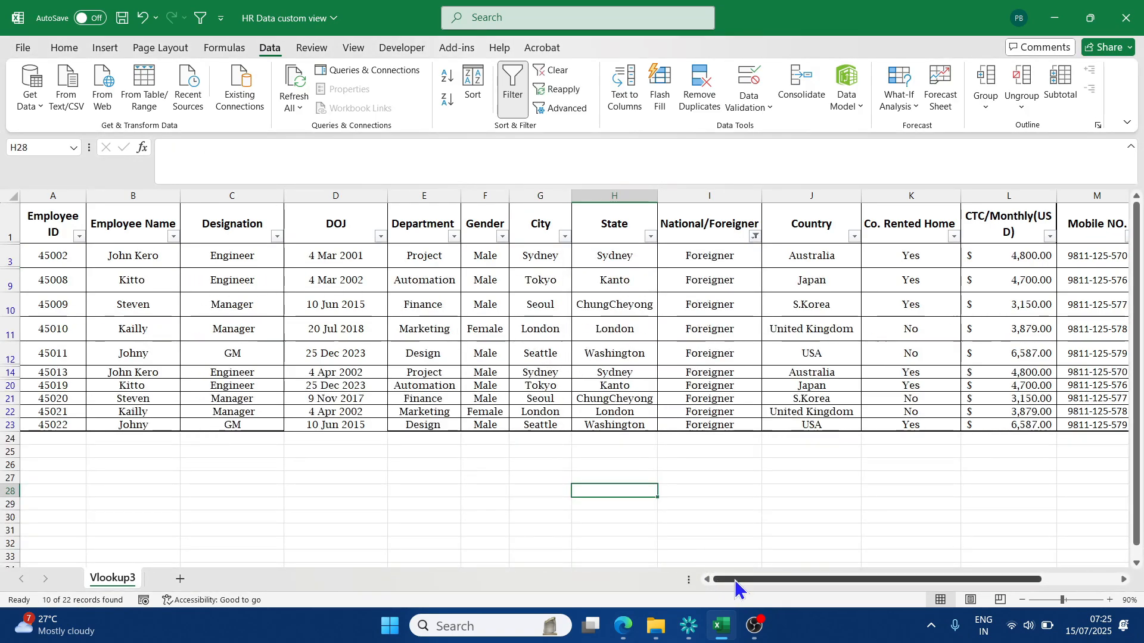
- Hide the CTC/Monthly(USD), Flight Ticket Benefits and Bonus columns in the filtered data
{"action": "left_click_drag", "start_coordinate": [735, 581], "coordinate": [816, 581]}
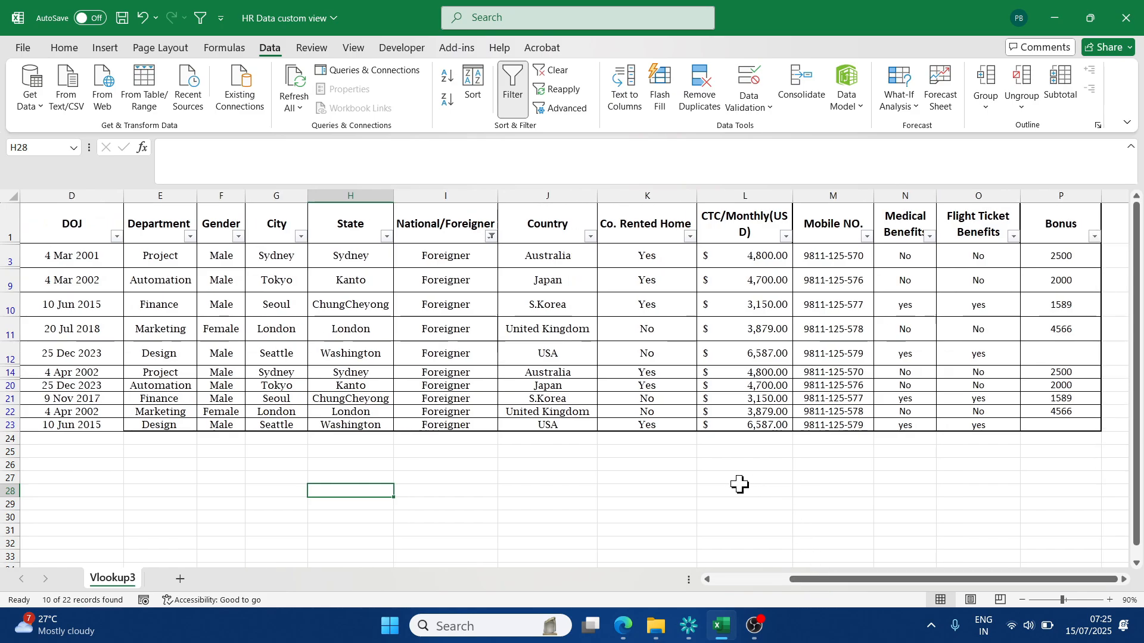
{"action": "left_click", "coordinate": [749, 196]}
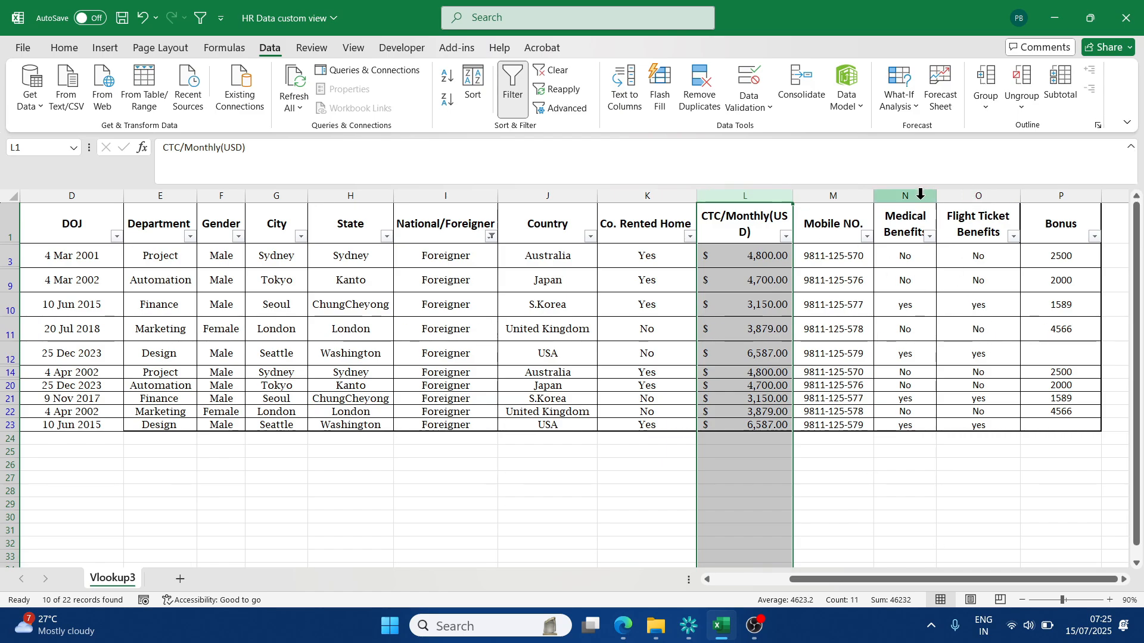
{"action": "left_click", "coordinate": [977, 196], "text": "ctrl"}
{"action": "left_click", "coordinate": [1069, 195], "text": "ctrl"}
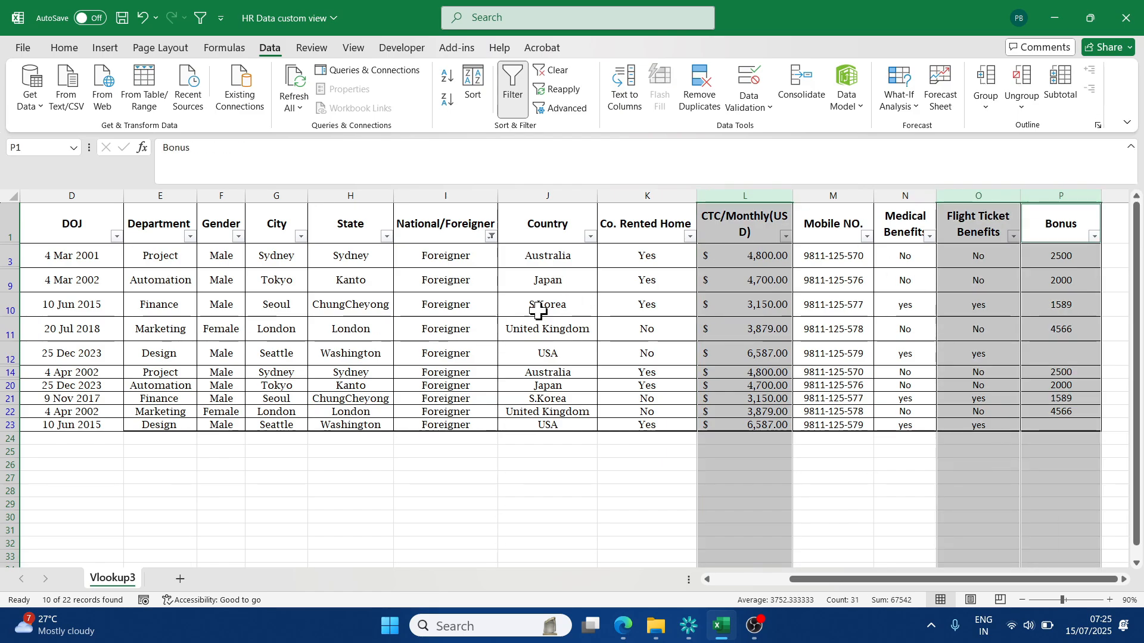
{"action": "right_click", "coordinate": [734, 201]}
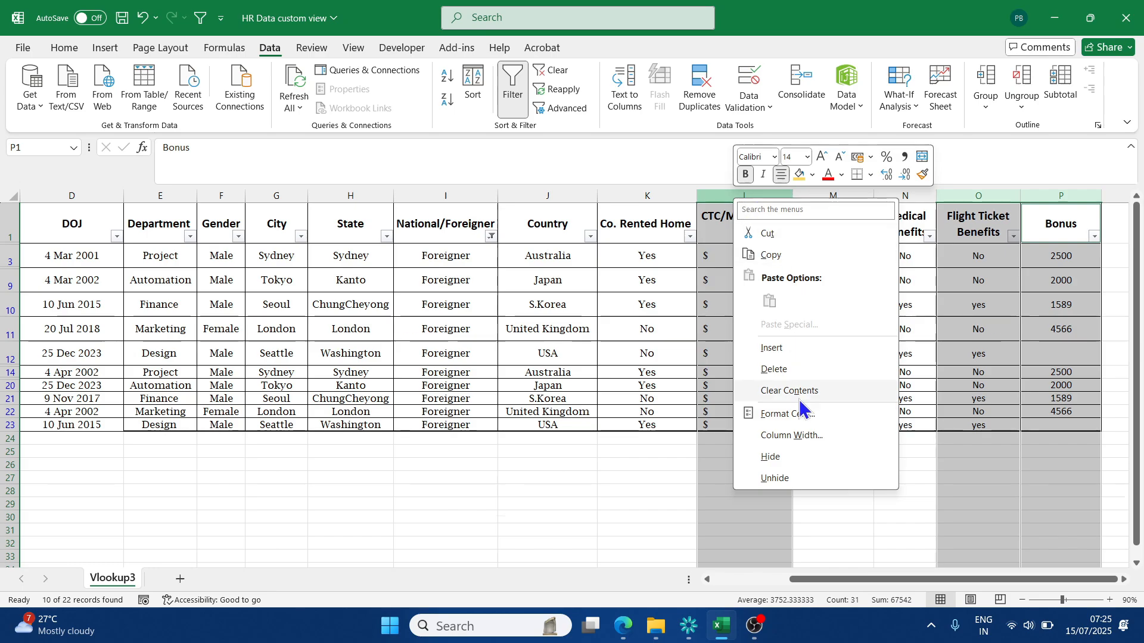
{"action": "left_click", "coordinate": [771, 456]}
{"action": "left_click", "coordinate": [769, 464]}
{"action": "left_click_drag", "start_coordinate": [805, 580], "coordinate": [742, 580]}
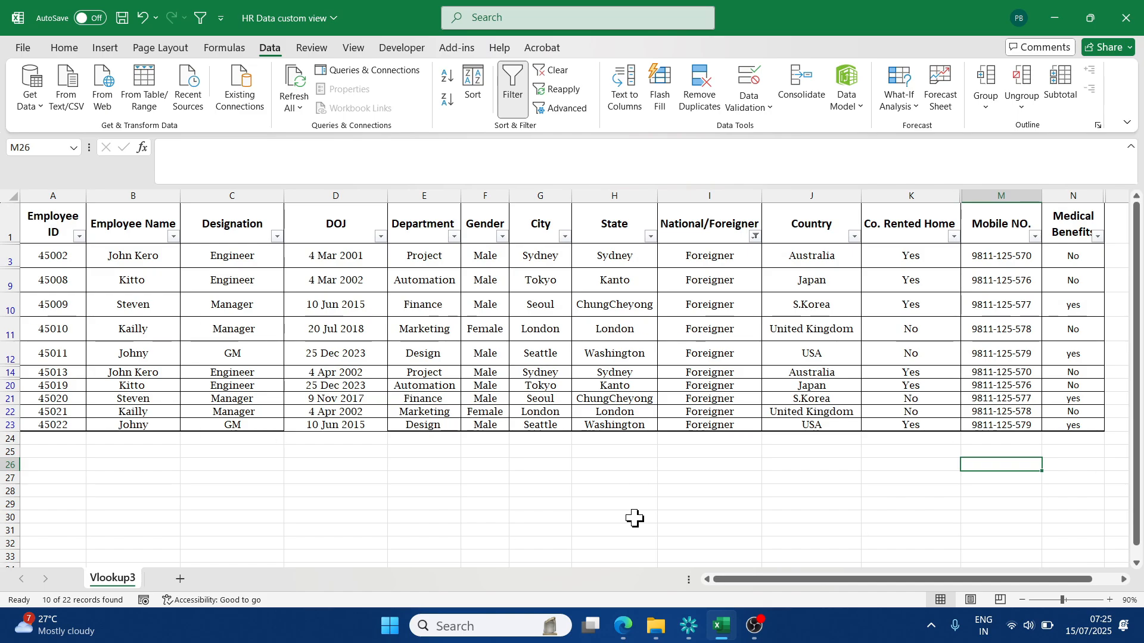
- Save the filtered foreign-employee display as a custom view named Foreigner Emp Data and check its columns
{"action": "left_click", "coordinate": [308, 260]}
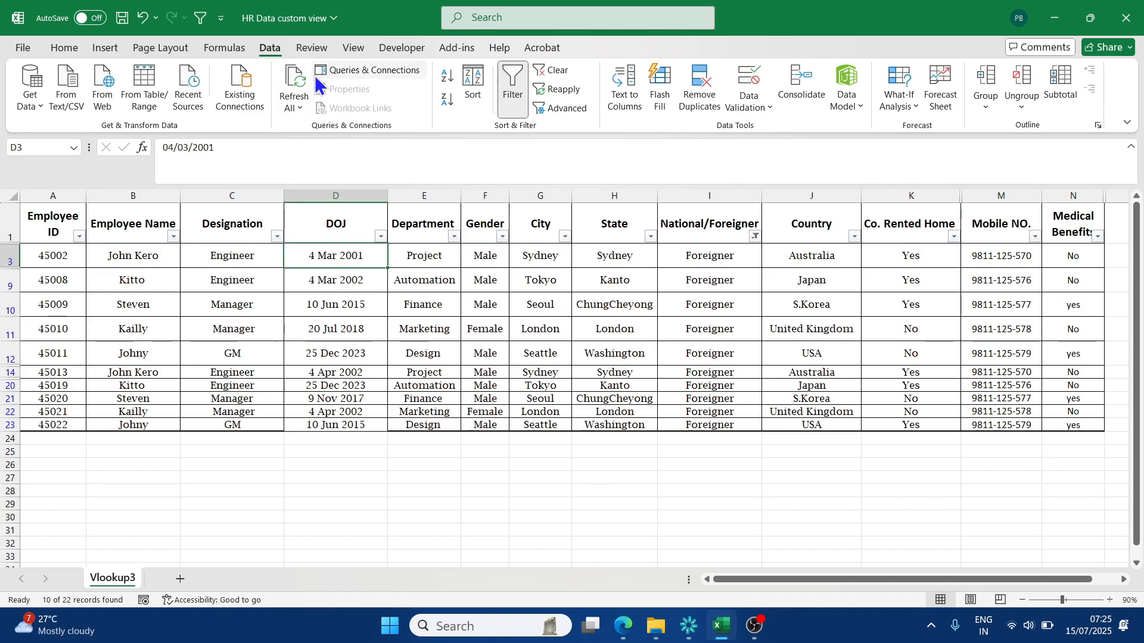
{"action": "left_click", "coordinate": [349, 48]}
{"action": "left_click", "coordinate": [345, 95]}
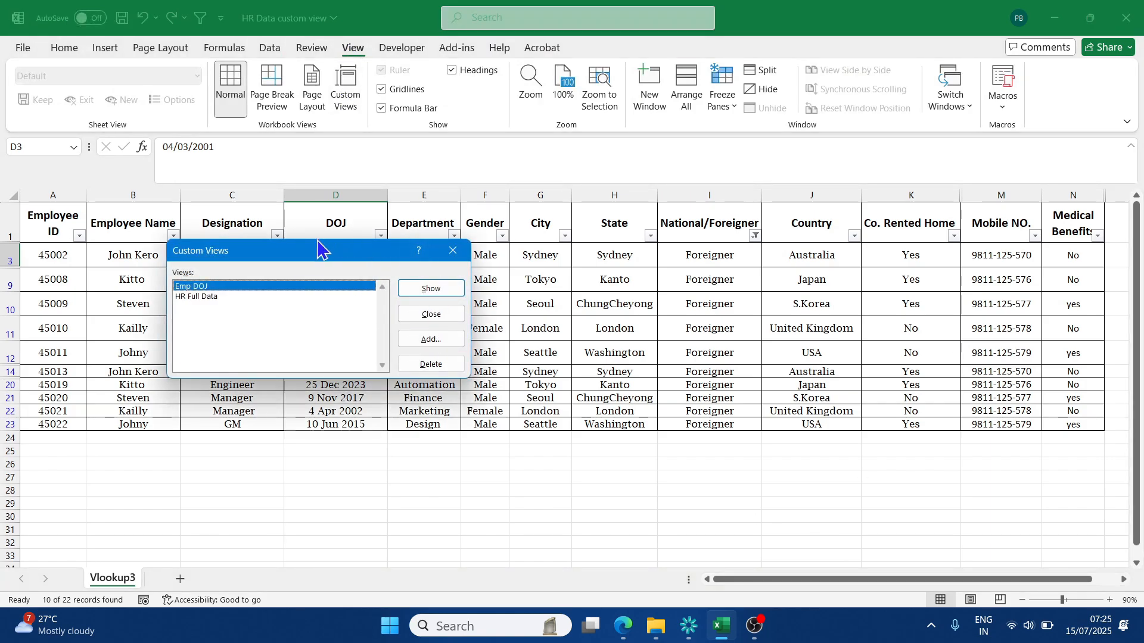
{"action": "left_click", "coordinate": [428, 340]}
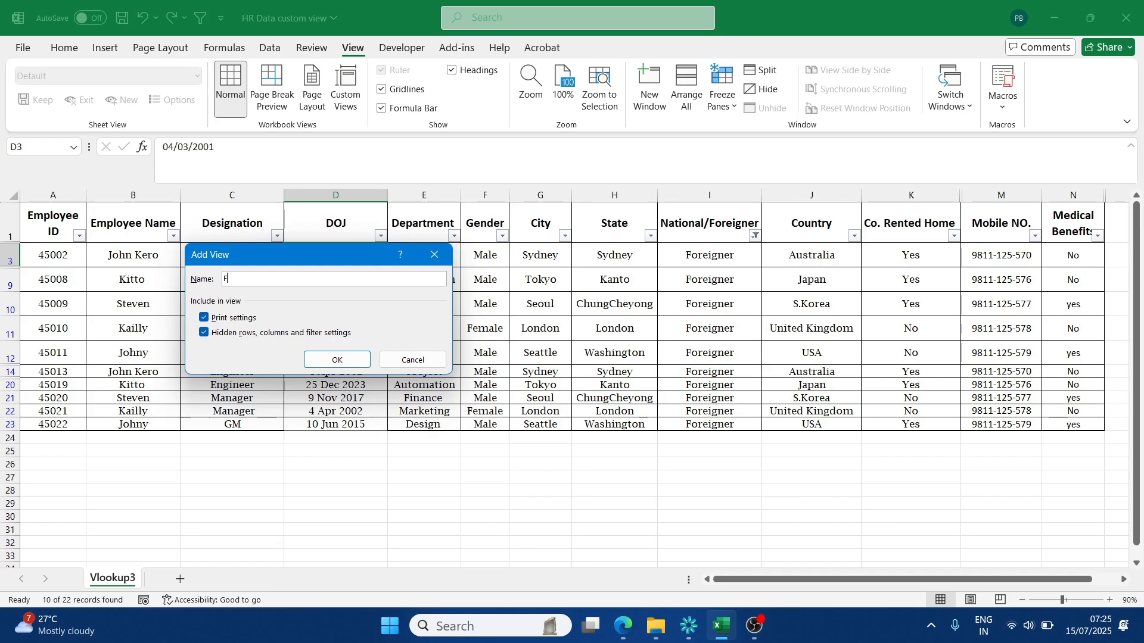
{"action": "type", "text": "Foreigner Data"}
{"action": "key", "text": "Return"}
{"action": "scroll", "coordinate": [816, 582], "scroll_direction": "right", "scroll_amount": 1}
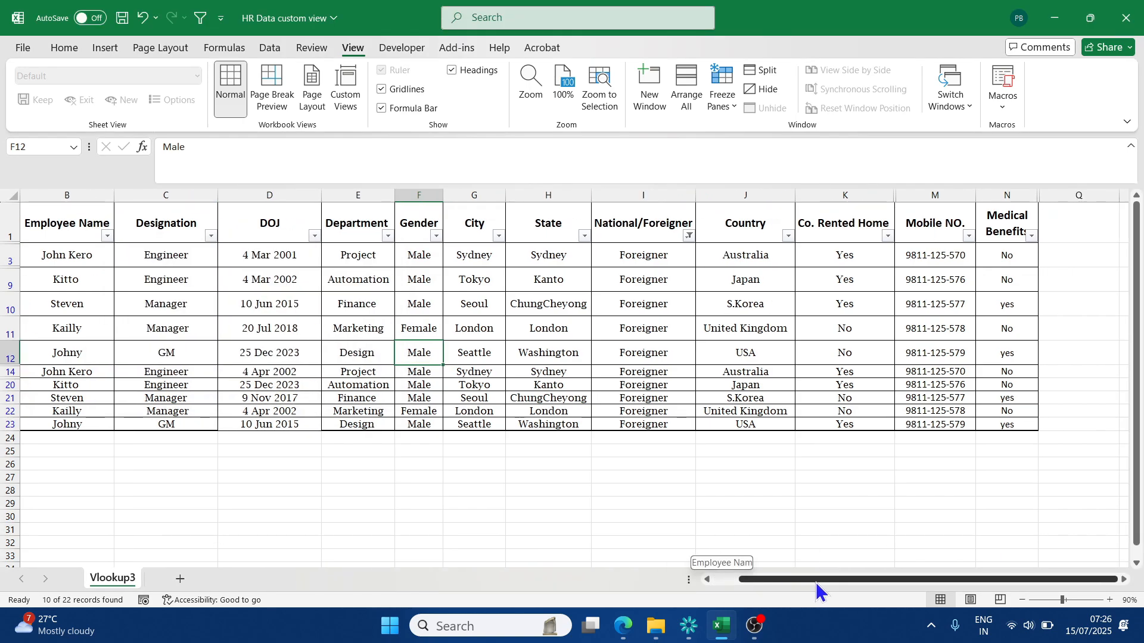
{"action": "scroll", "coordinate": [757, 556], "scroll_direction": "left", "scroll_amount": 1}
{"action": "left_click", "coordinate": [752, 492]}
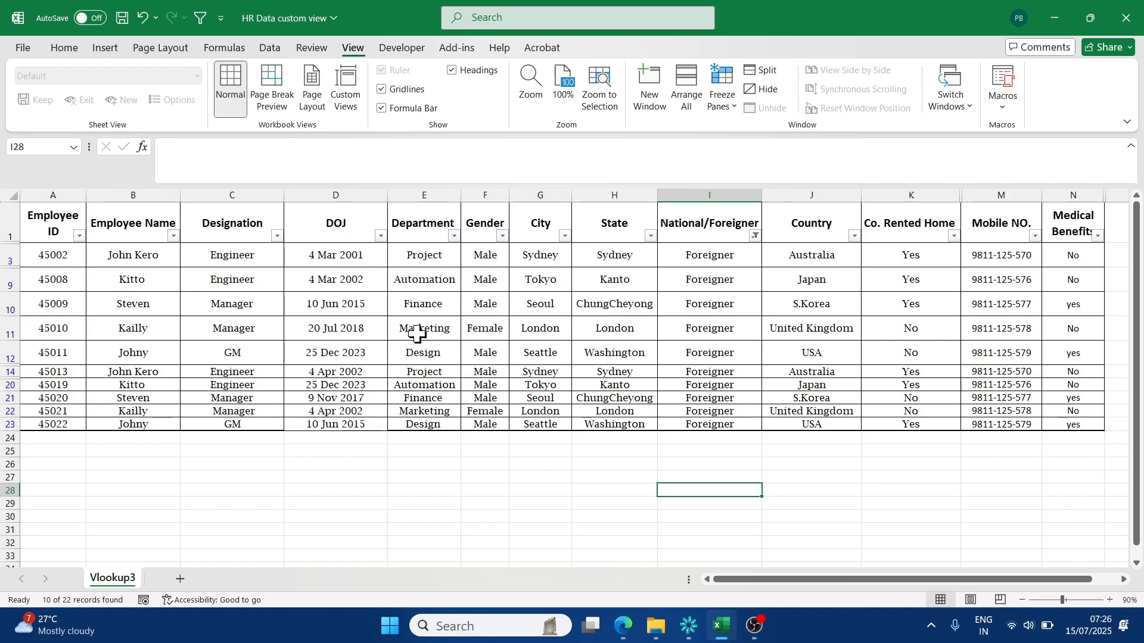
- Apply the Foreigner Emp Data custom view
{"action": "left_click", "coordinate": [345, 95]}
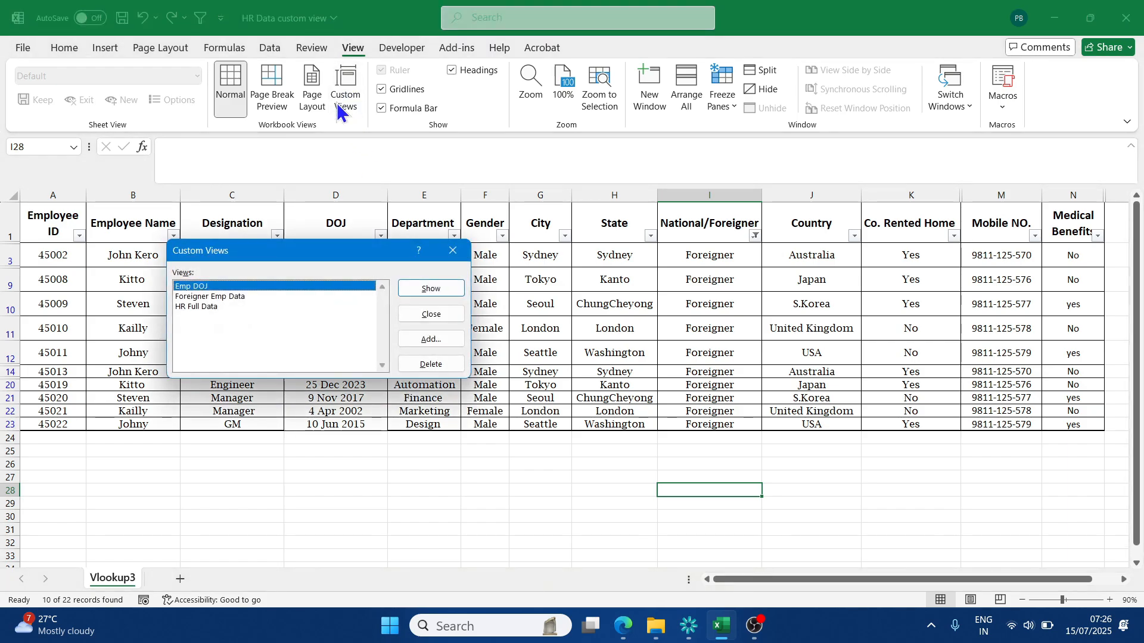
{"action": "left_click", "coordinate": [192, 297]}
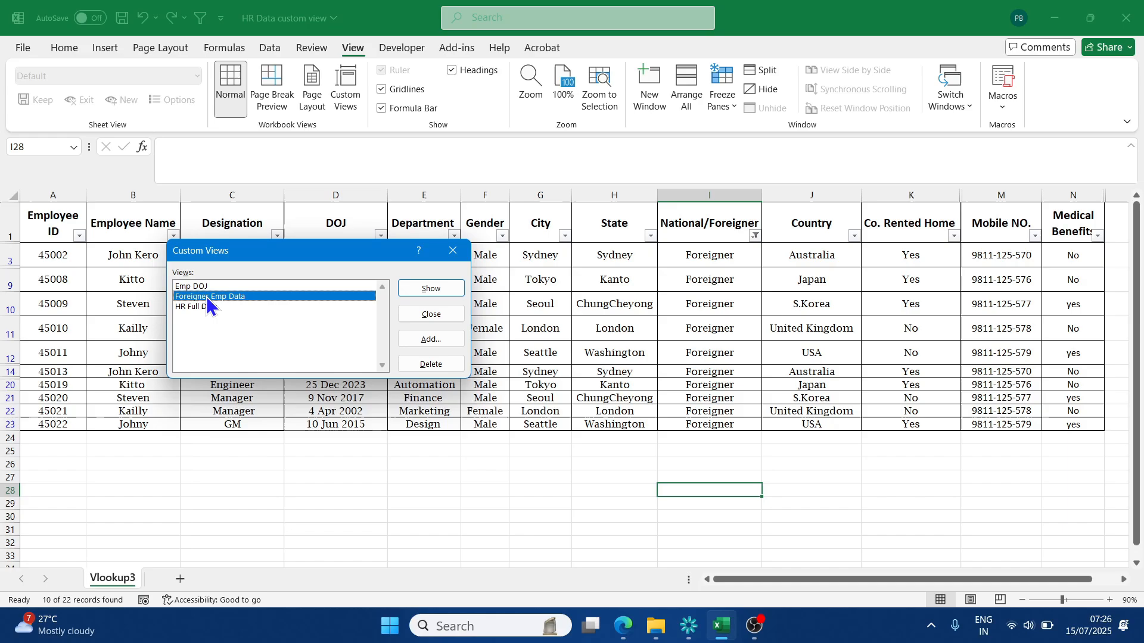
{"action": "left_click", "coordinate": [426, 291]}
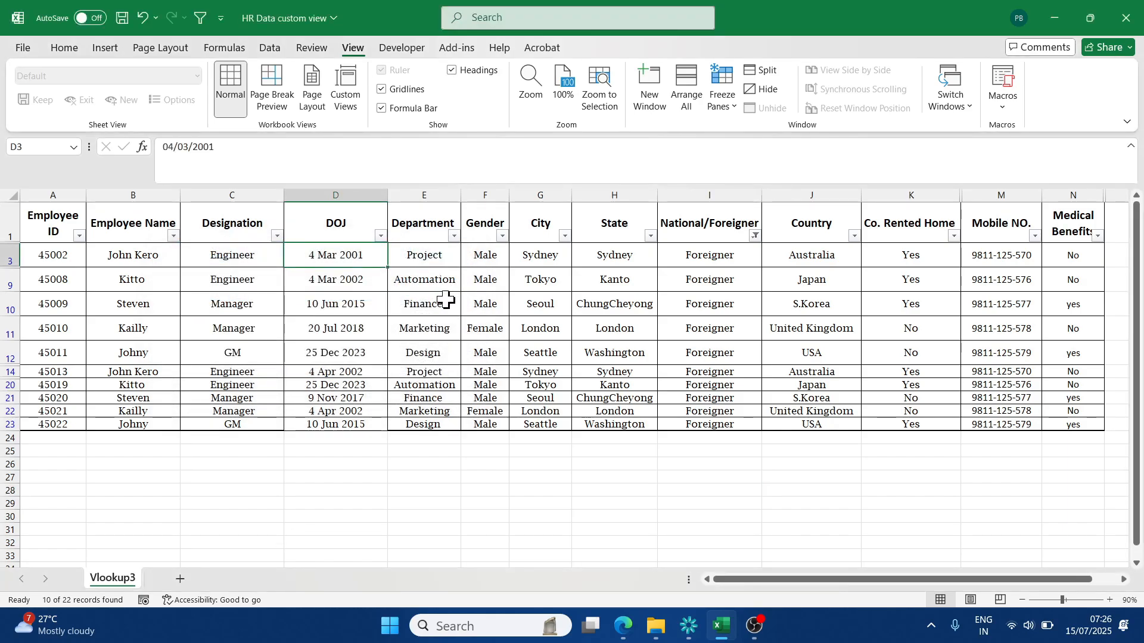
{"action": "left_click", "coordinate": [444, 328]}
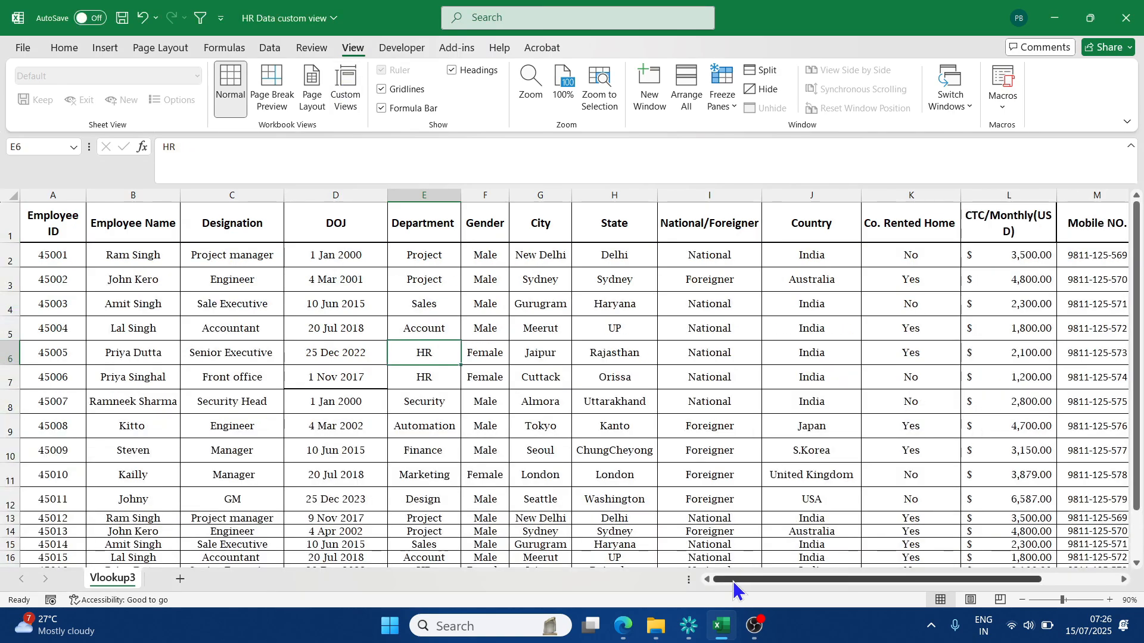
- Apply the HR Full Data custom view and look through its rows and columns
{"action": "mouse_move", "coordinate": [732, 581]}
{"action": "left_mouse_down"}
{"action": "mouse_move", "coordinate": [845, 581]}
{"action": "mouse_move", "coordinate": [745, 579]}
{"action": "left_mouse_up"}
{"action": "scroll", "coordinate": [666, 365], "scroll_direction": "down", "scroll_amount": 5}
{"action": "scroll", "coordinate": [569, 458], "scroll_direction": "up", "scroll_amount": 5}
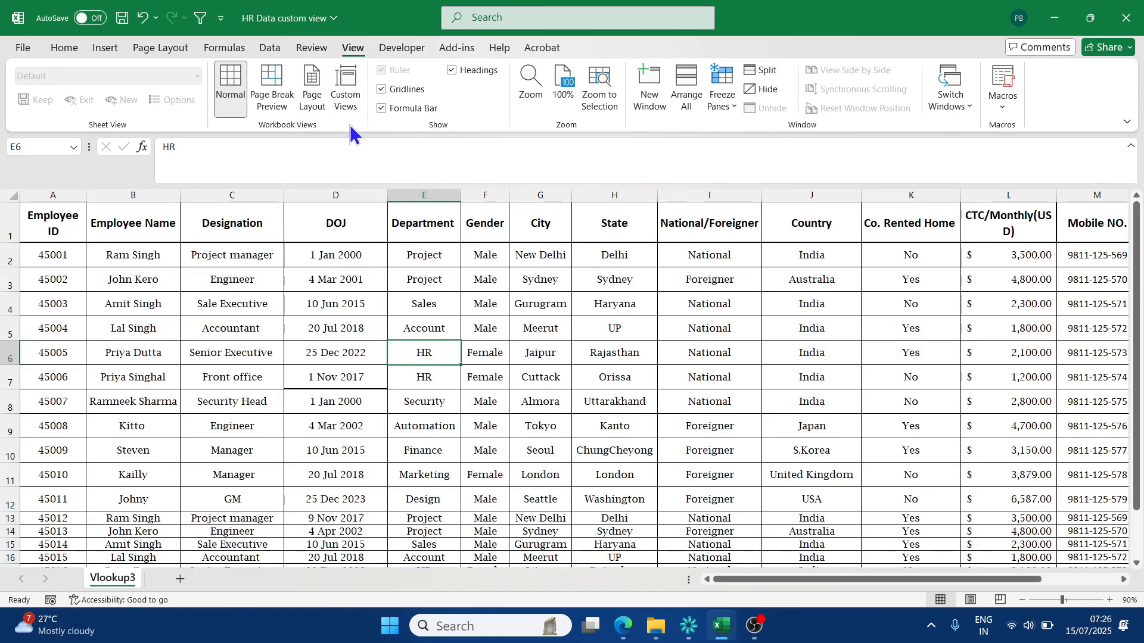
- Switch the sheet from the full data back to the Foreigner Emp Data custom view and check its columns
{"action": "left_click", "coordinate": [346, 98]}
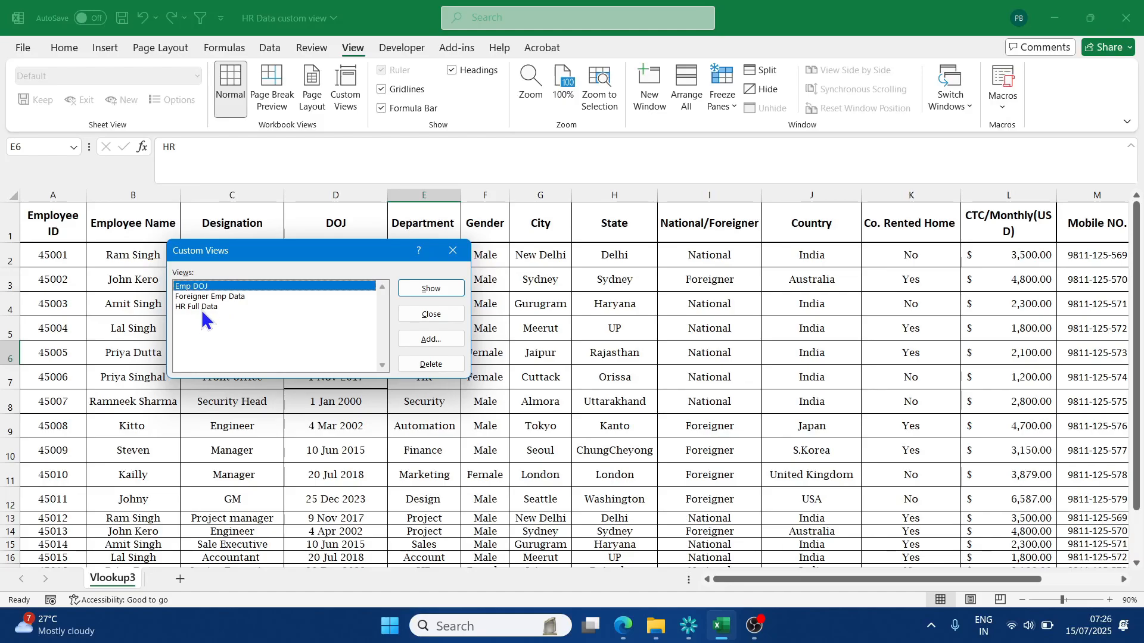
{"action": "left_click", "coordinate": [217, 296]}
{"action": "left_click", "coordinate": [436, 289]}
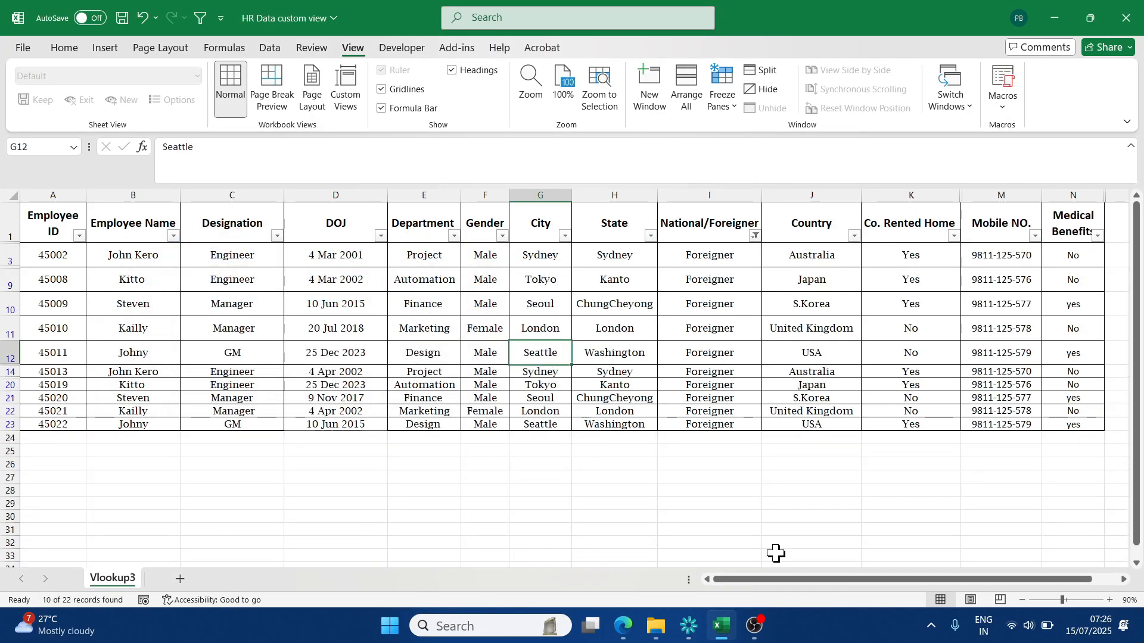
{"action": "left_click_drag", "start_coordinate": [767, 578], "coordinate": [875, 576]}
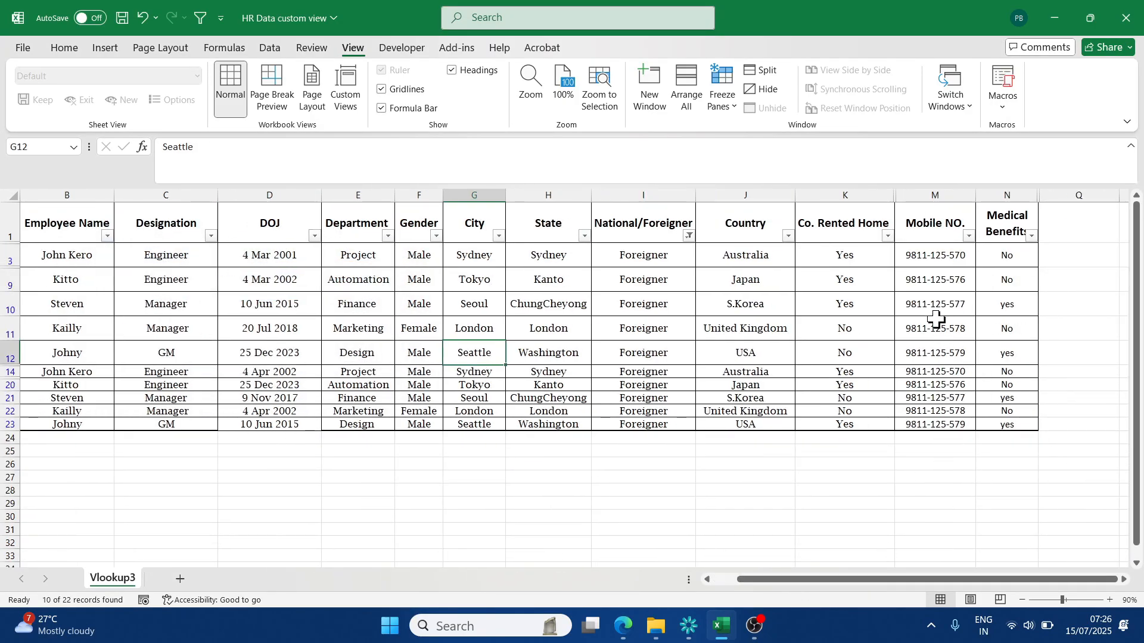
{"action": "left_click", "coordinate": [570, 222]}
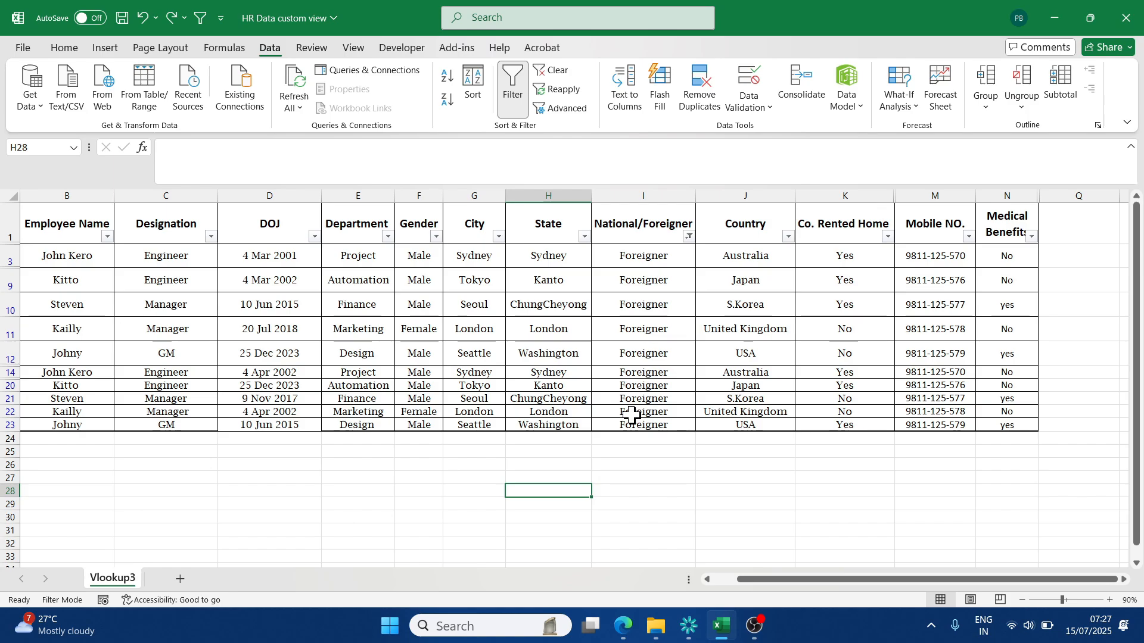
- Hide the DOJ and City columns manually in the filtered data
{"action": "left_click", "coordinate": [302, 189]}
{"action": "right_click", "coordinate": [302, 189]}
{"action": "left_click", "coordinate": [360, 460]}
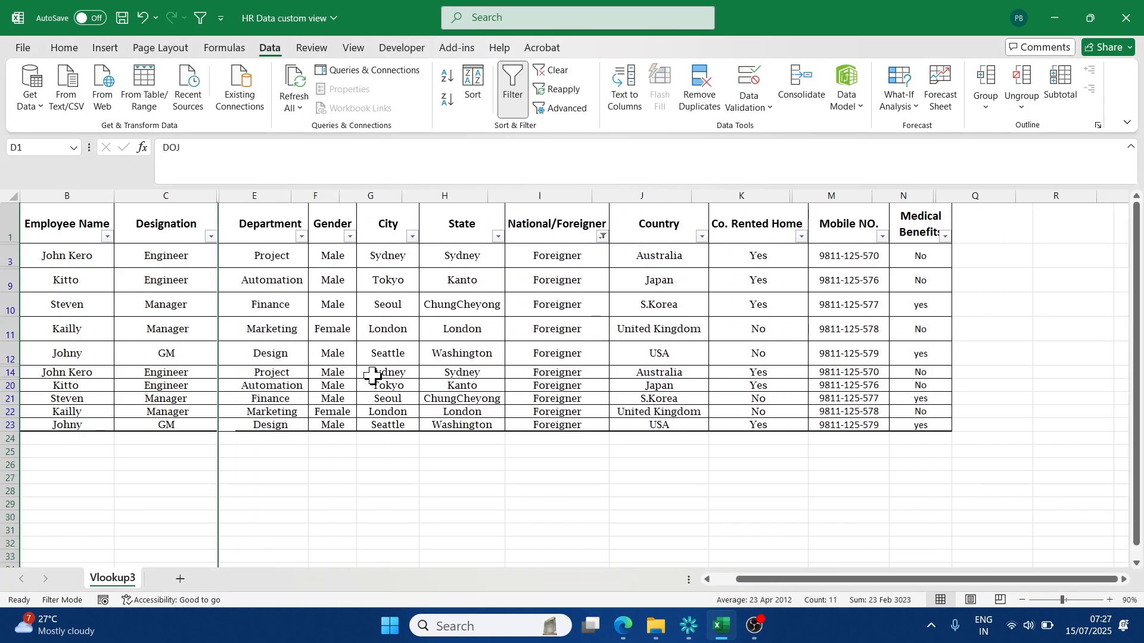
{"action": "right_click", "coordinate": [356, 191]}
{"action": "left_click", "coordinate": [429, 462]}
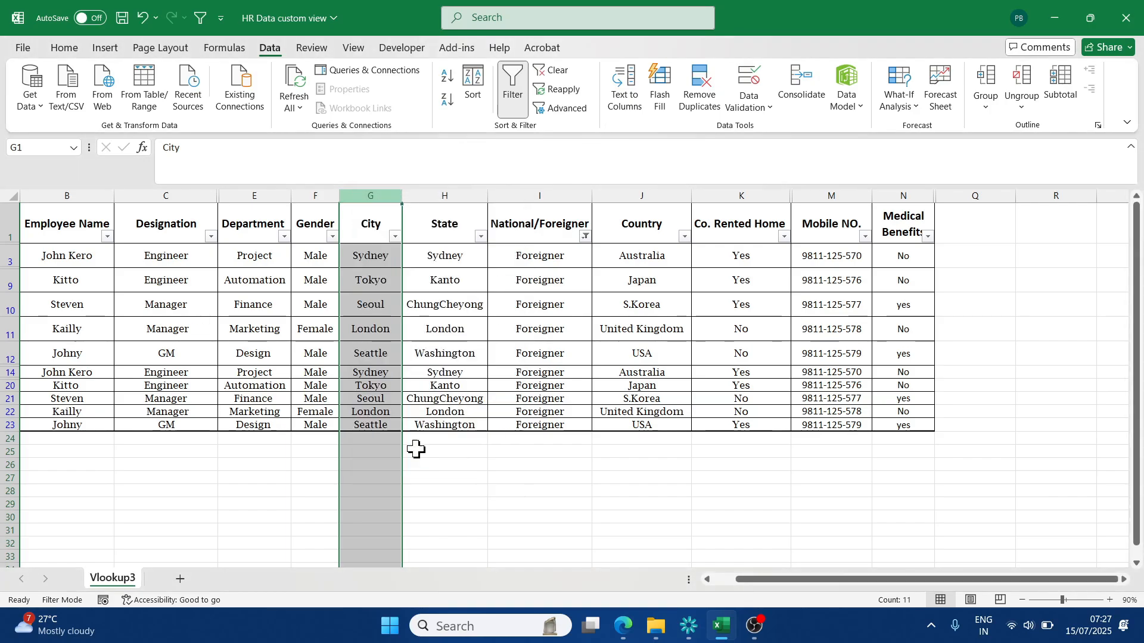
{"action": "right_click", "coordinate": [327, 197]}
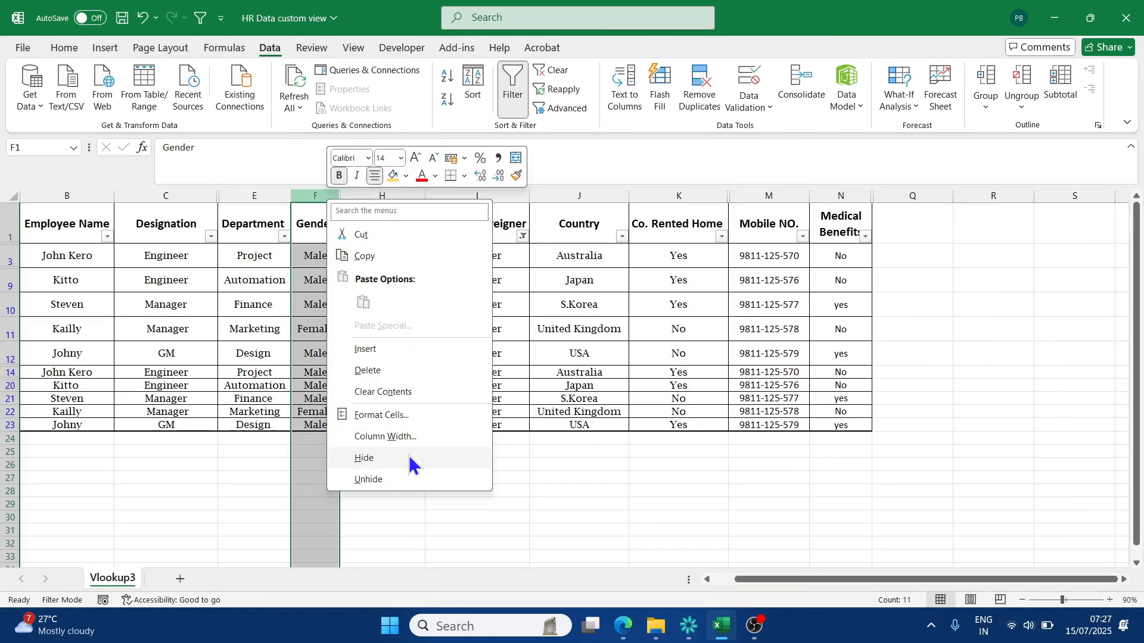
{"action": "left_click", "coordinate": [376, 480]}
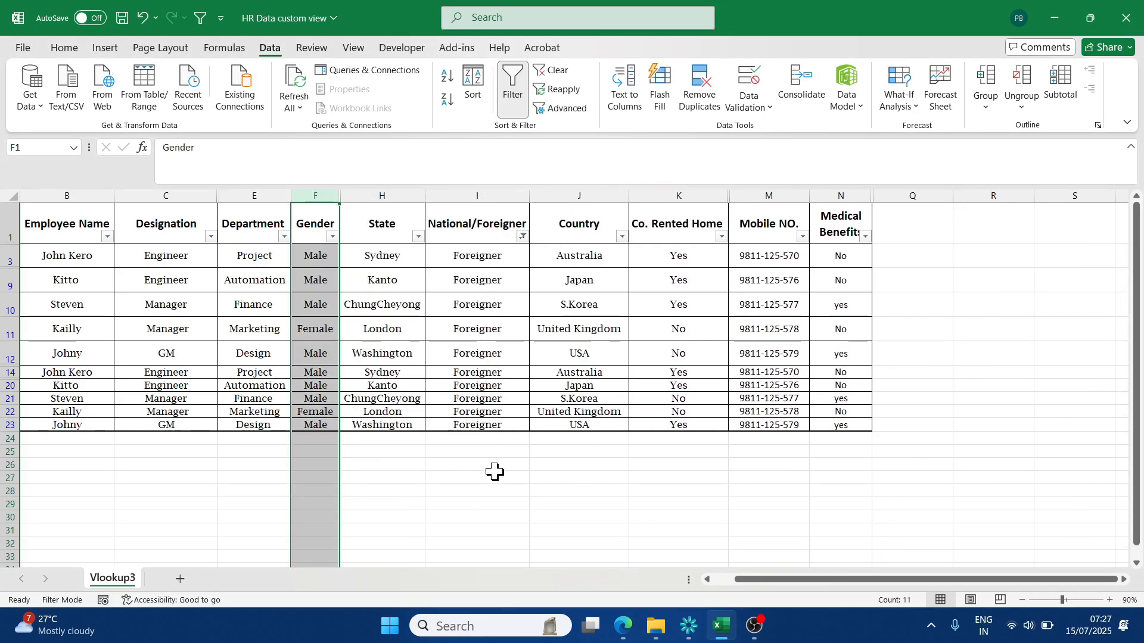
- Undo the hiding of the DOJ and City columns
{"action": "key", "text": "ctrl+z"}
{"action": "key", "text": "ctrl+z"}
{"action": "left_click", "coordinate": [500, 515]}
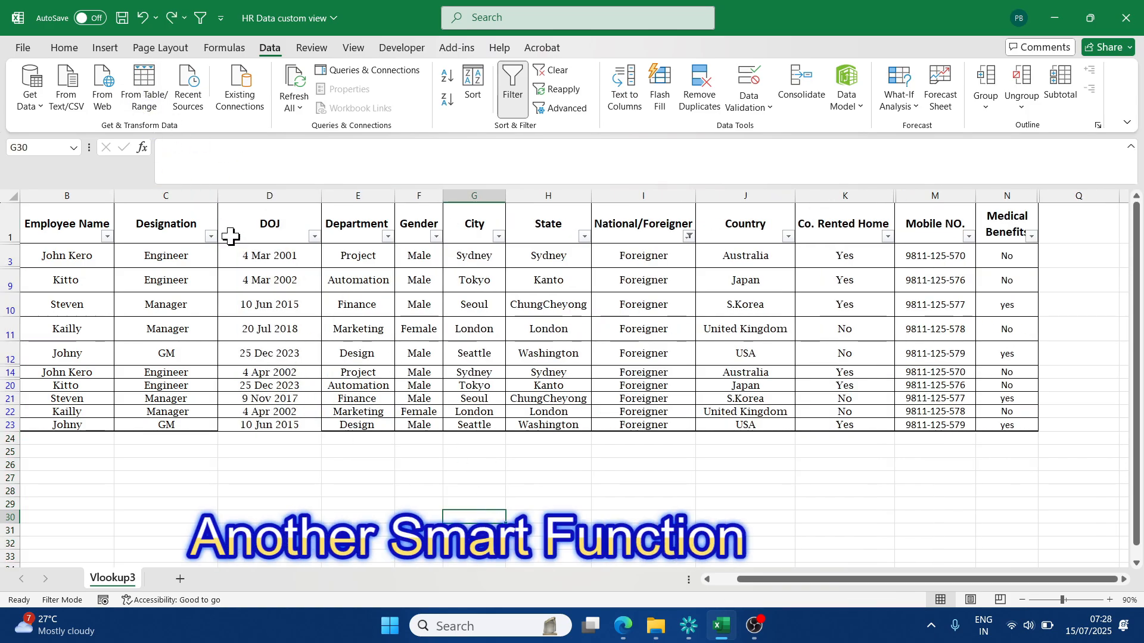
- Try to add the Custom Views command to the Quick Access Toolbar
{"action": "left_click", "coordinate": [332, 327]}
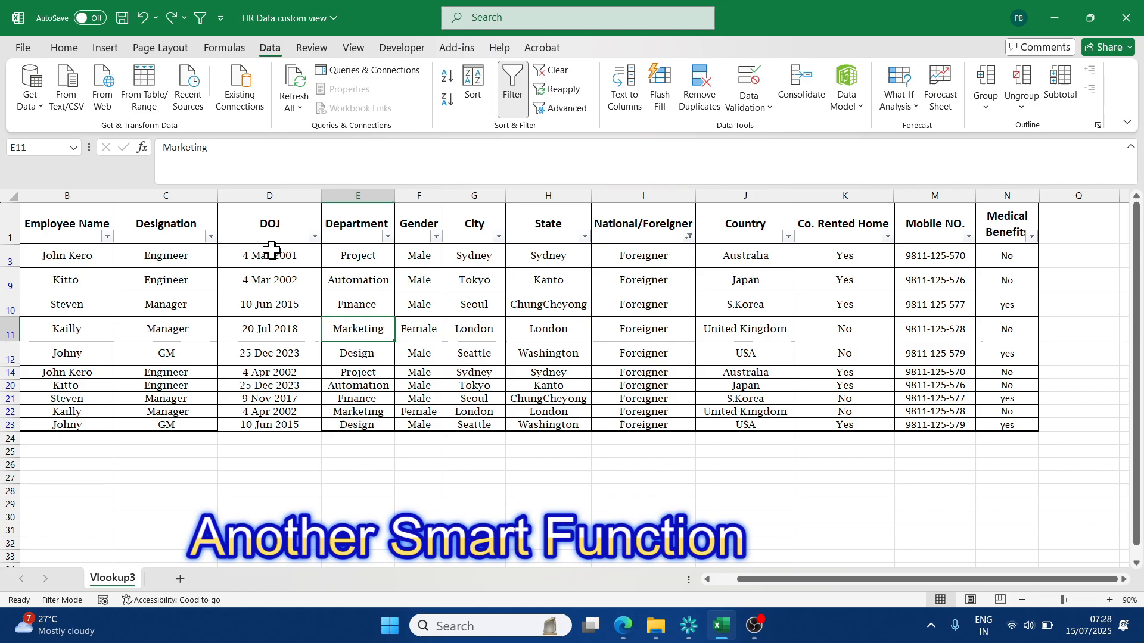
{"action": "left_click", "coordinate": [65, 48]}
{"action": "left_click", "coordinate": [354, 48]}
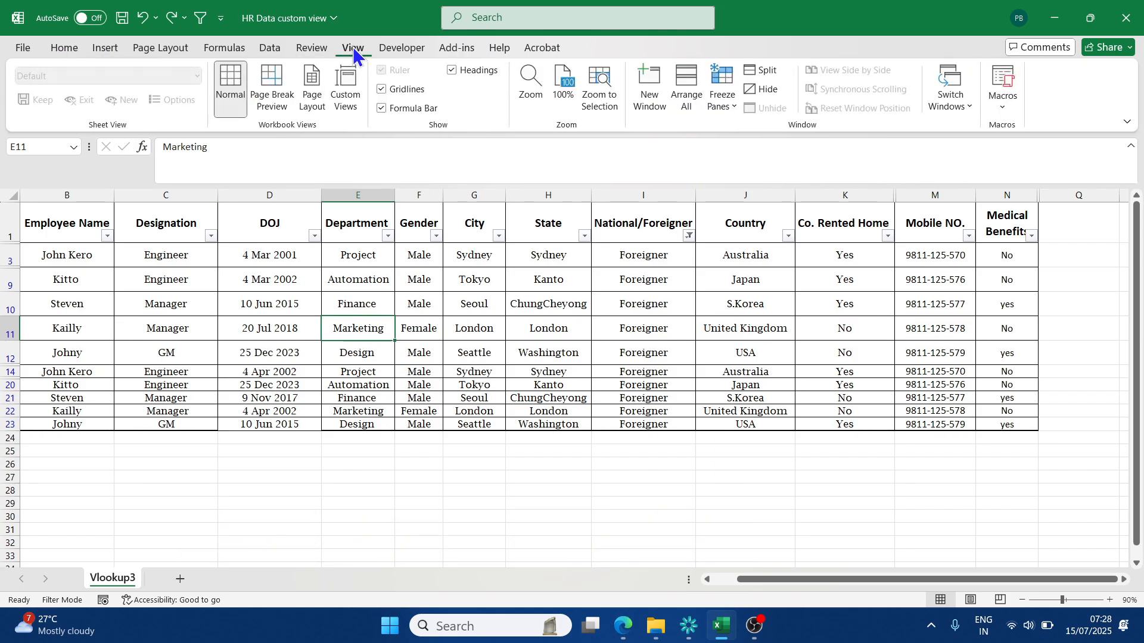
{"action": "right_click", "coordinate": [346, 84]}
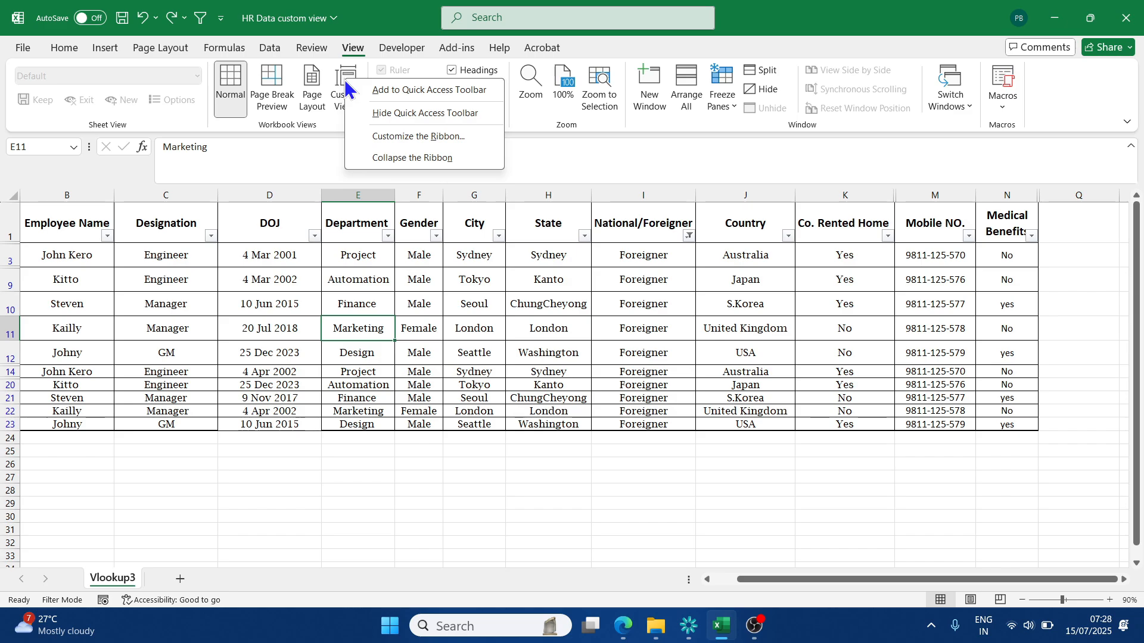
{"action": "left_click", "coordinate": [464, 96]}
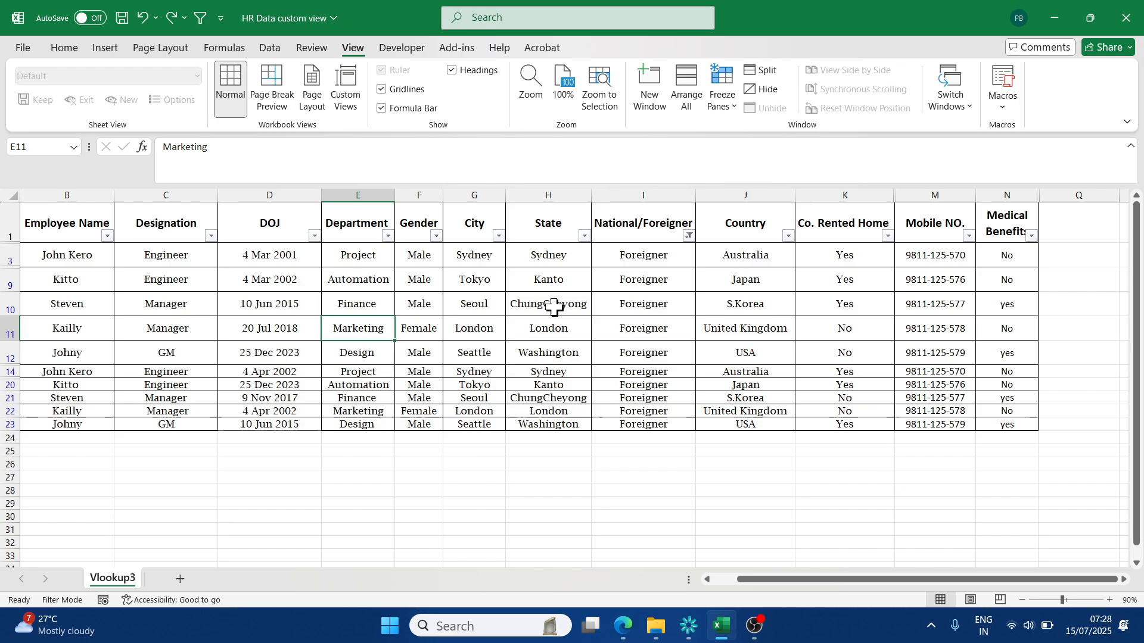
{"action": "left_click", "coordinate": [24, 50]}
{"action": "left_click", "coordinate": [18, 52]}
{"action": "left_click", "coordinate": [64, 47]}
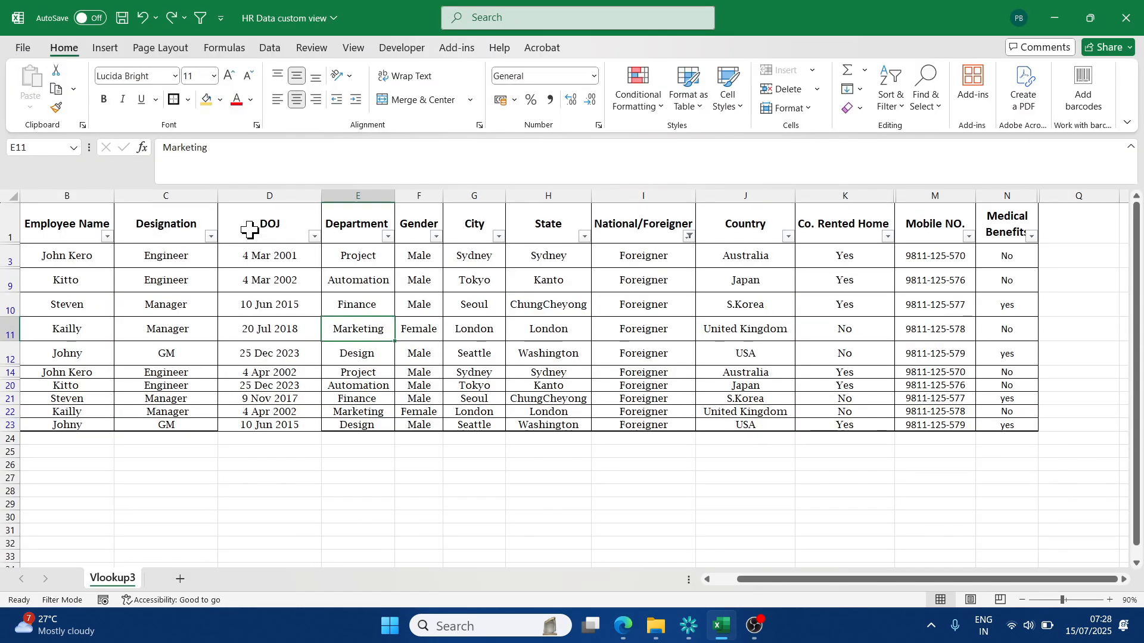
{"action": "left_click", "coordinate": [250, 226]}
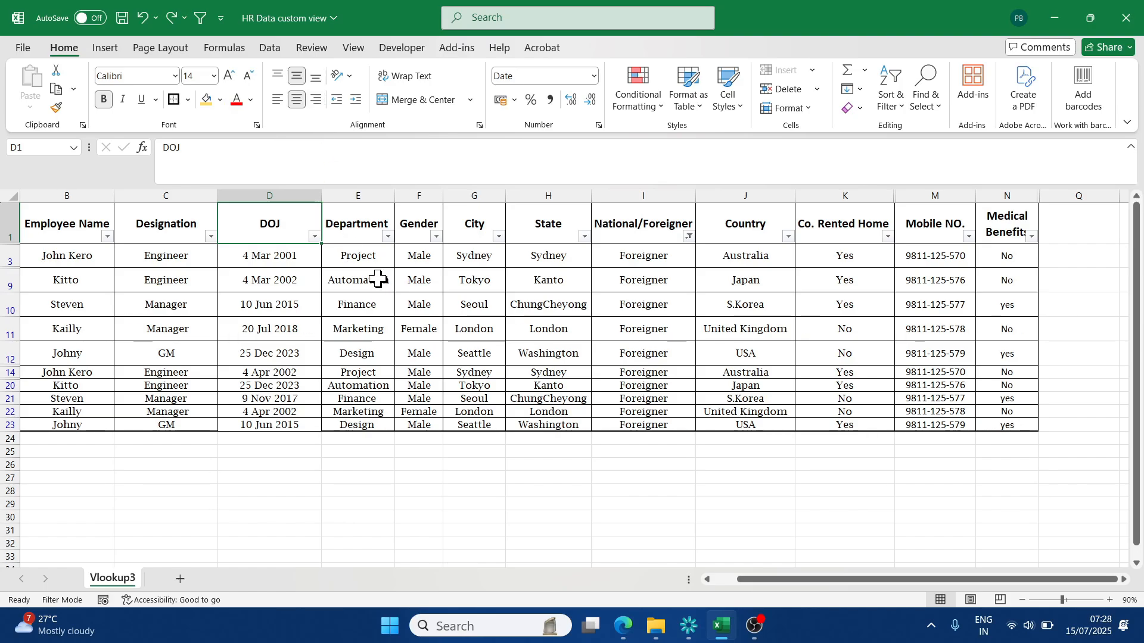
- Add the Custom Views command to the Quick Access Toolbar
{"action": "left_click", "coordinate": [352, 48]}
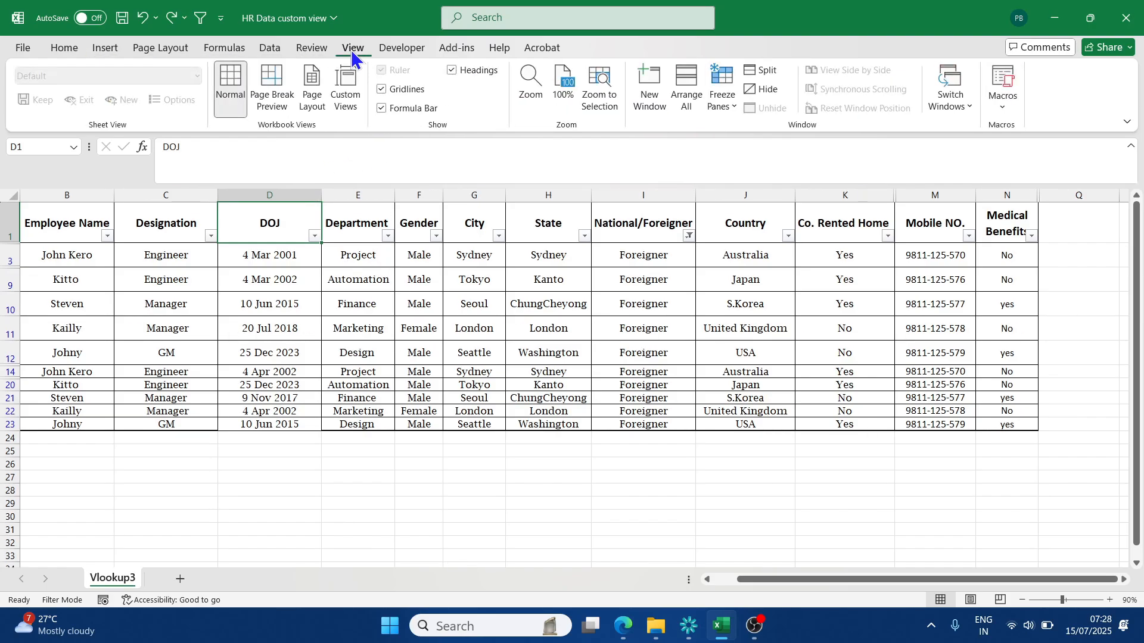
{"action": "right_click", "coordinate": [351, 97]}
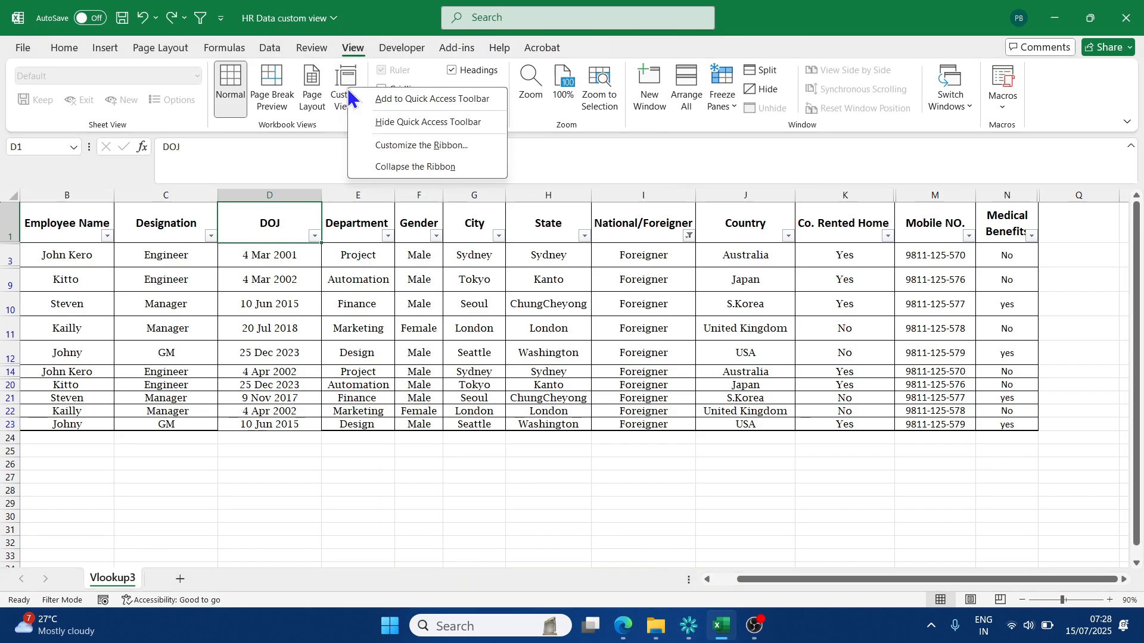
{"action": "left_click", "coordinate": [419, 101]}
{"action": "left_click", "coordinate": [421, 324]}
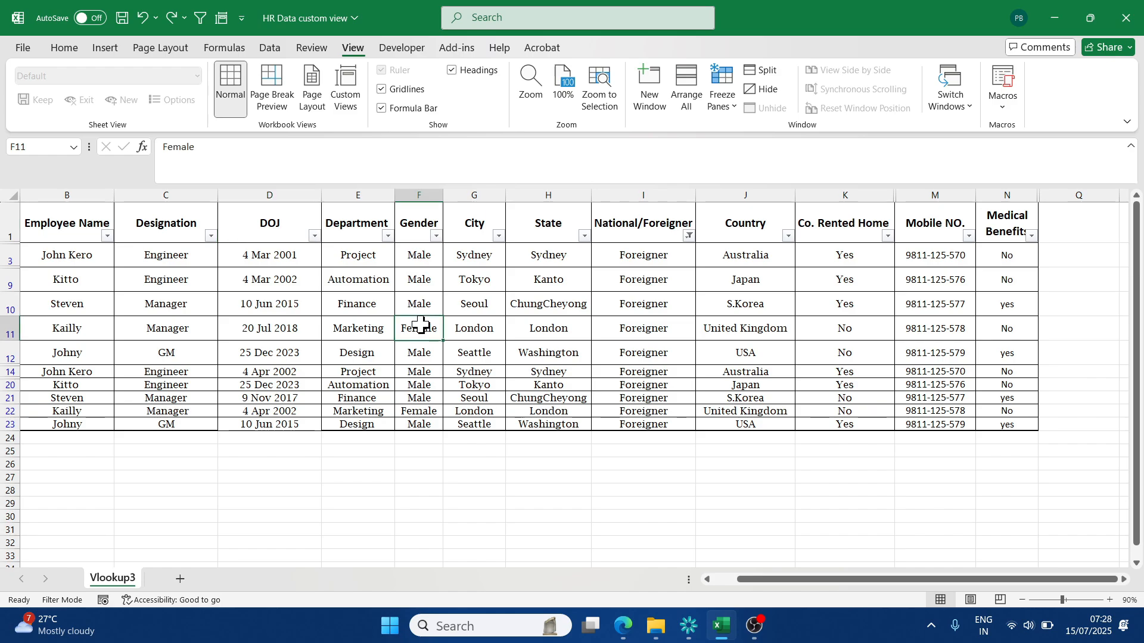
- Use the Custom Views shortcut in the Quick Access Toolbar to apply HR Full Data, and look through its rows and columns
{"action": "left_click", "coordinate": [223, 20]}
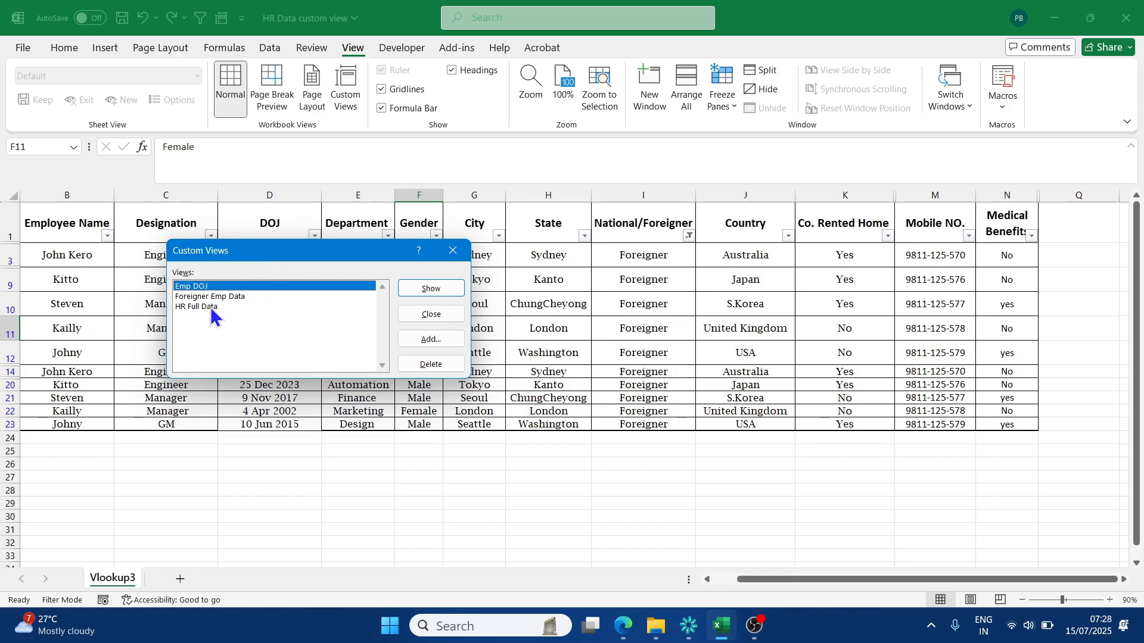
{"action": "left_click", "coordinate": [213, 307]}
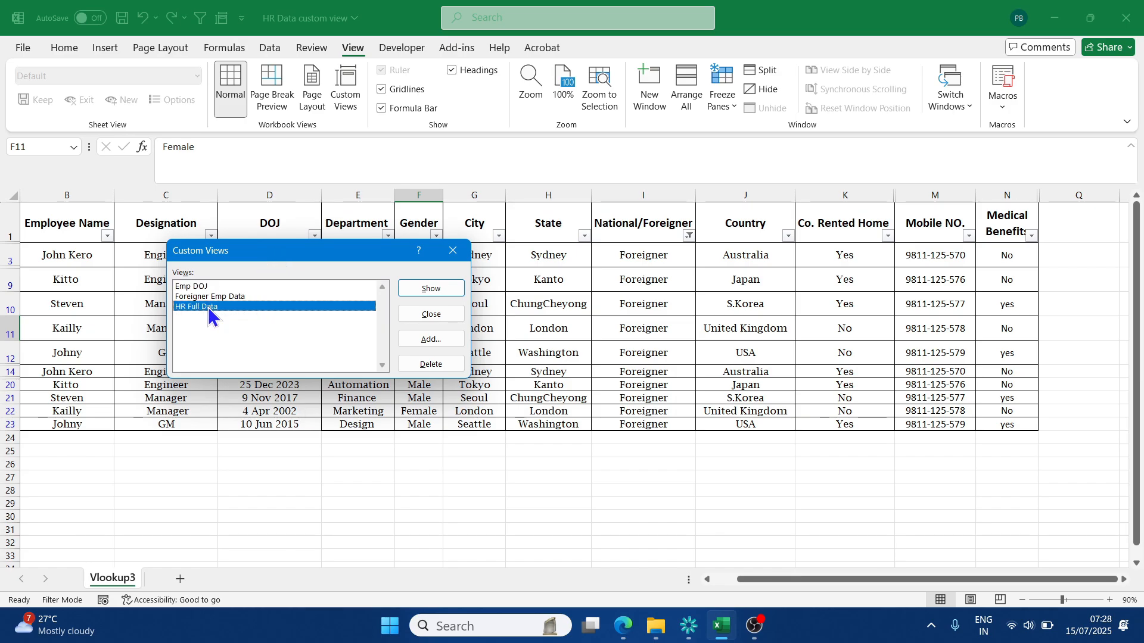
{"action": "left_click", "coordinate": [431, 288]}
{"action": "scroll", "coordinate": [538, 362], "scroll_direction": "down", "scroll_amount": 3}
{"action": "scroll", "coordinate": [538, 362], "scroll_direction": "up", "scroll_amount": 3}
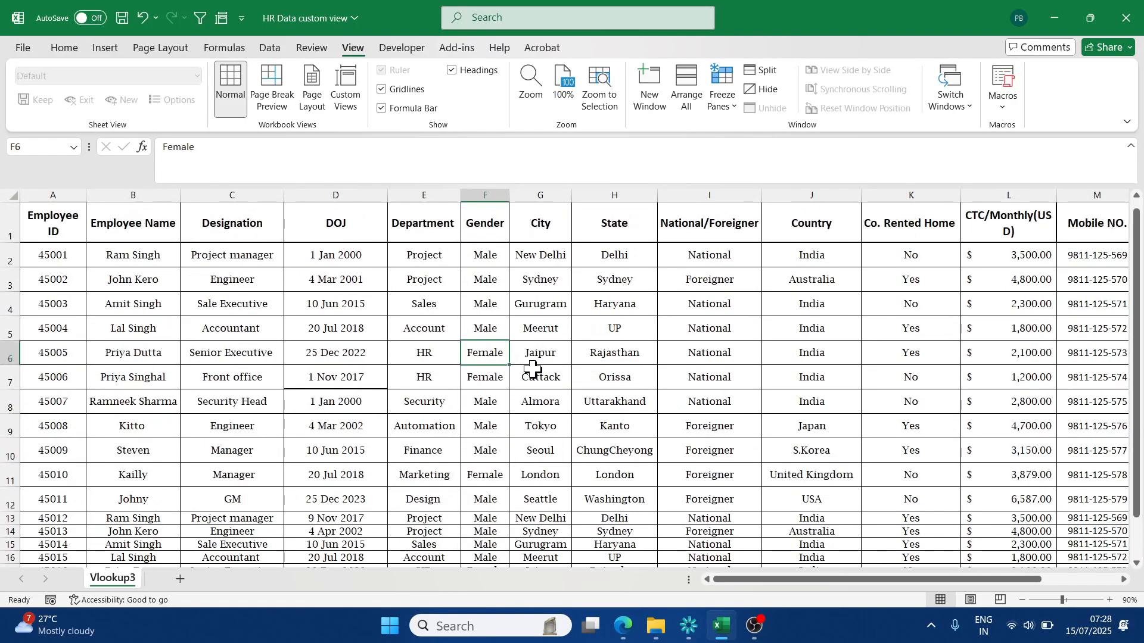
{"action": "left_click_drag", "start_coordinate": [752, 585], "coordinate": [830, 582]}
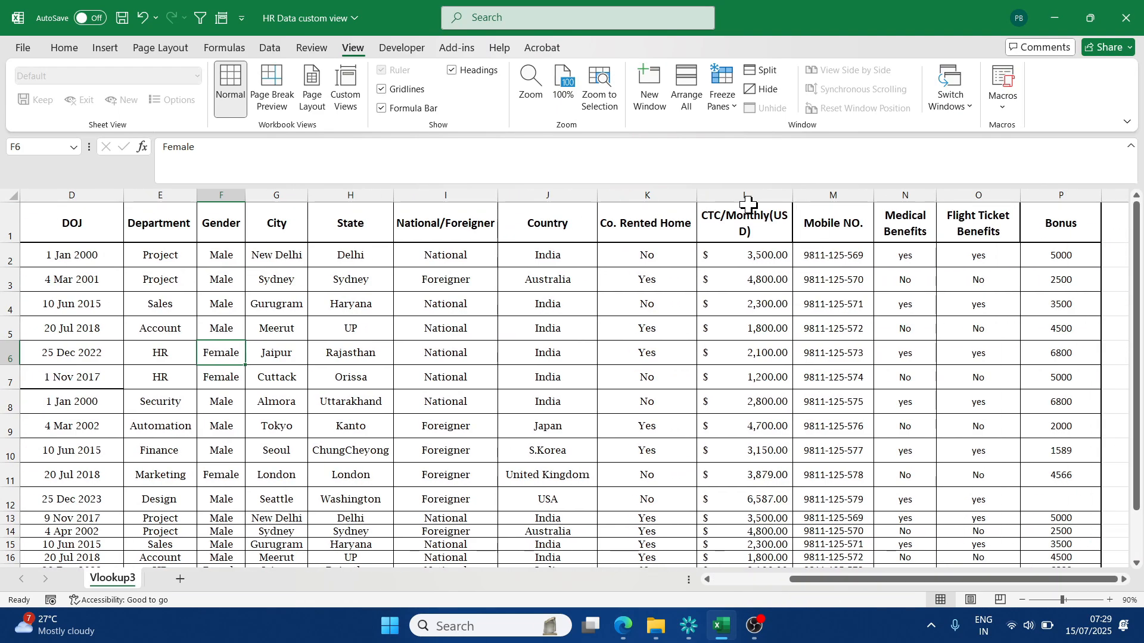
{"action": "left_click", "coordinate": [974, 192]}
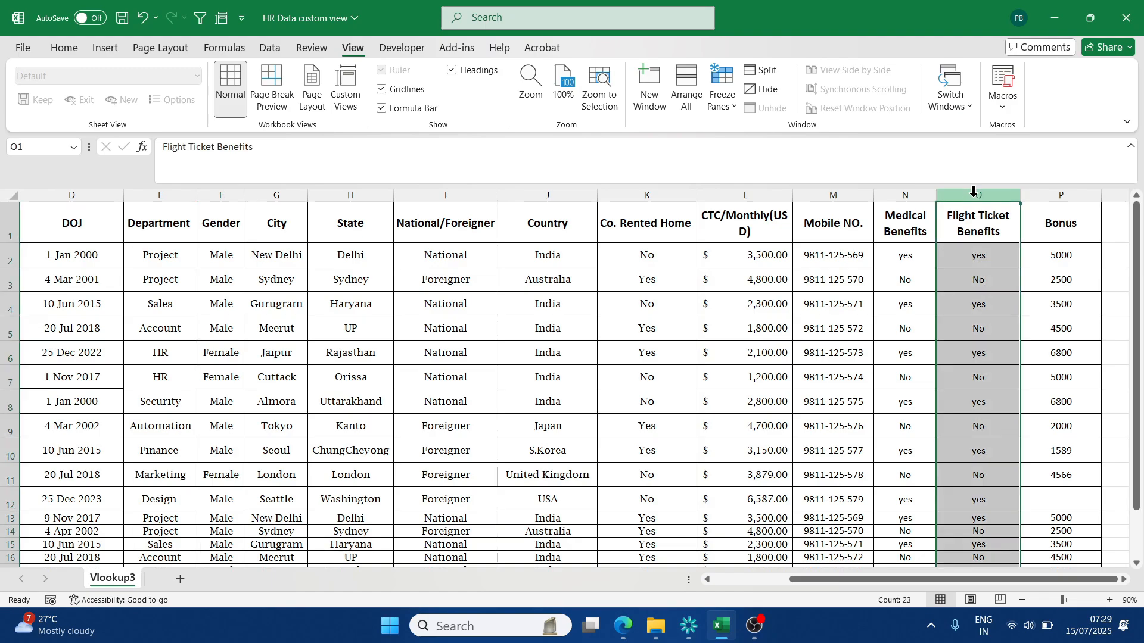
{"action": "left_click", "coordinate": [895, 194]}
{"action": "left_click", "coordinate": [837, 195]}
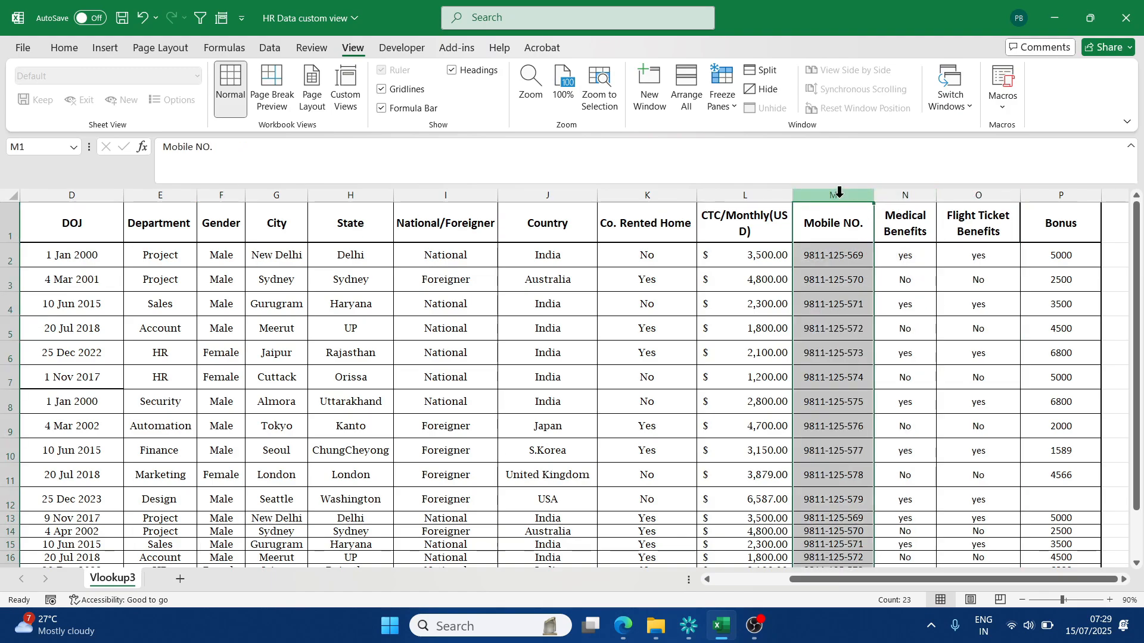
{"action": "left_click", "coordinate": [182, 196]}
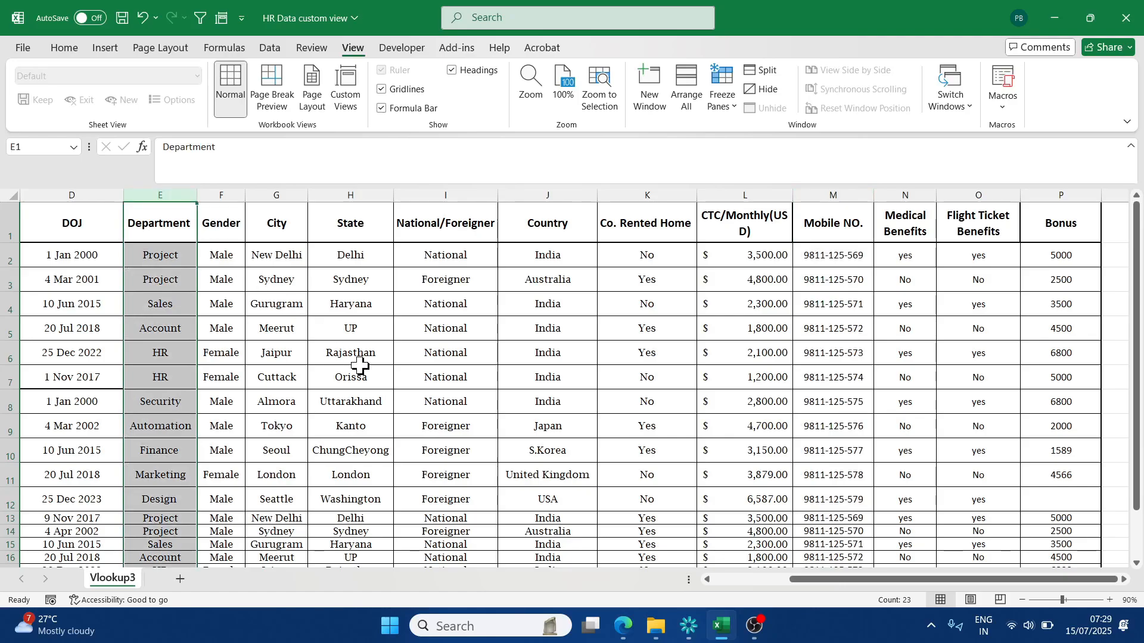
- Hide the Department column in the full HR data sheet and check the remaining columns and rows
{"action": "scroll", "coordinate": [374, 344], "scroll_direction": "down", "scroll_amount": 1}
{"action": "scroll", "coordinate": [374, 345], "scroll_direction": "down", "scroll_amount": 5}
{"action": "scroll", "coordinate": [401, 351], "scroll_direction": "up", "scroll_amount": 6}
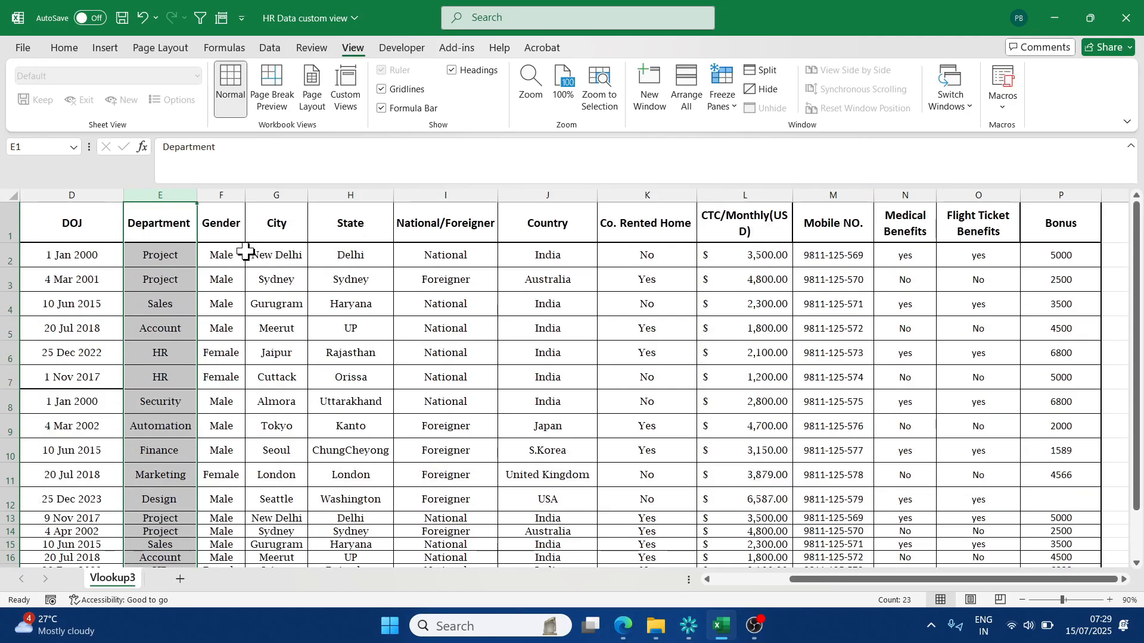
{"action": "right_click", "coordinate": [177, 200]}
{"action": "left_click", "coordinate": [212, 454]}
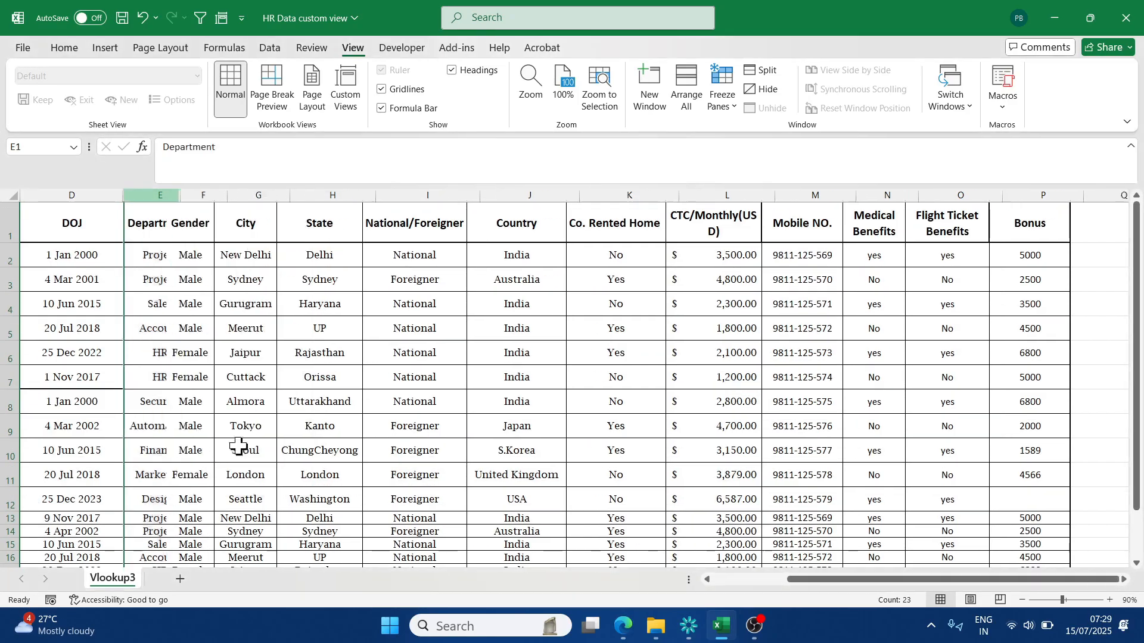
{"action": "left_click", "coordinate": [309, 420]}
{"action": "scroll", "coordinate": [596, 381], "scroll_direction": "down", "scroll_amount": 2}
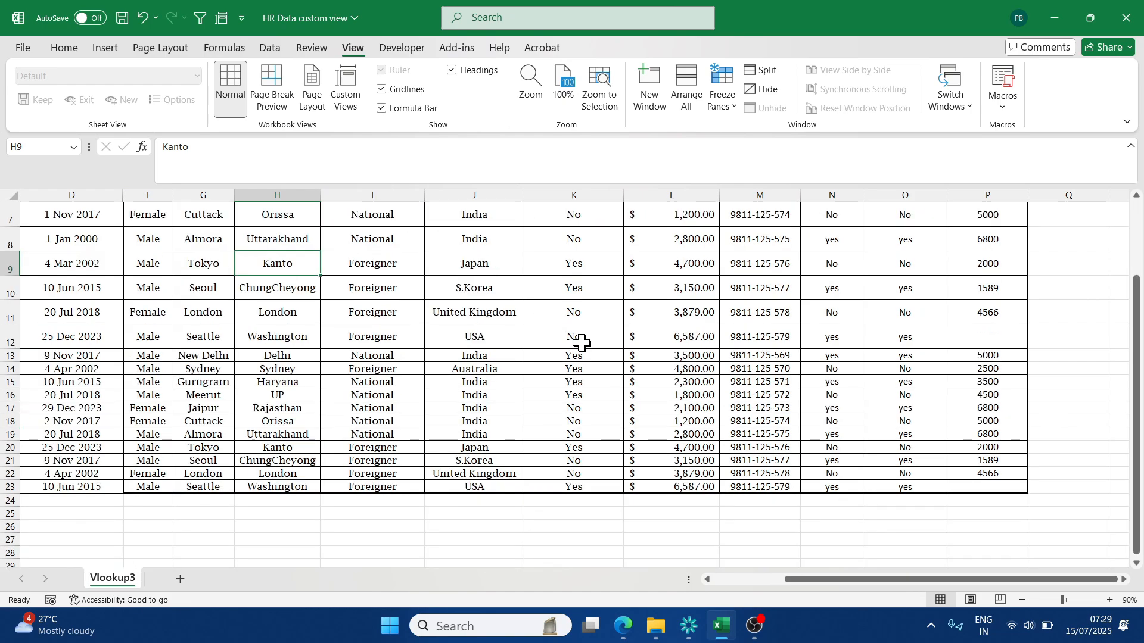
{"action": "scroll", "coordinate": [537, 344], "scroll_direction": "up", "scroll_amount": 2}
- Apply the Emp DOJ custom view and look through its employee rows
{"action": "left_click", "coordinate": [352, 106]}
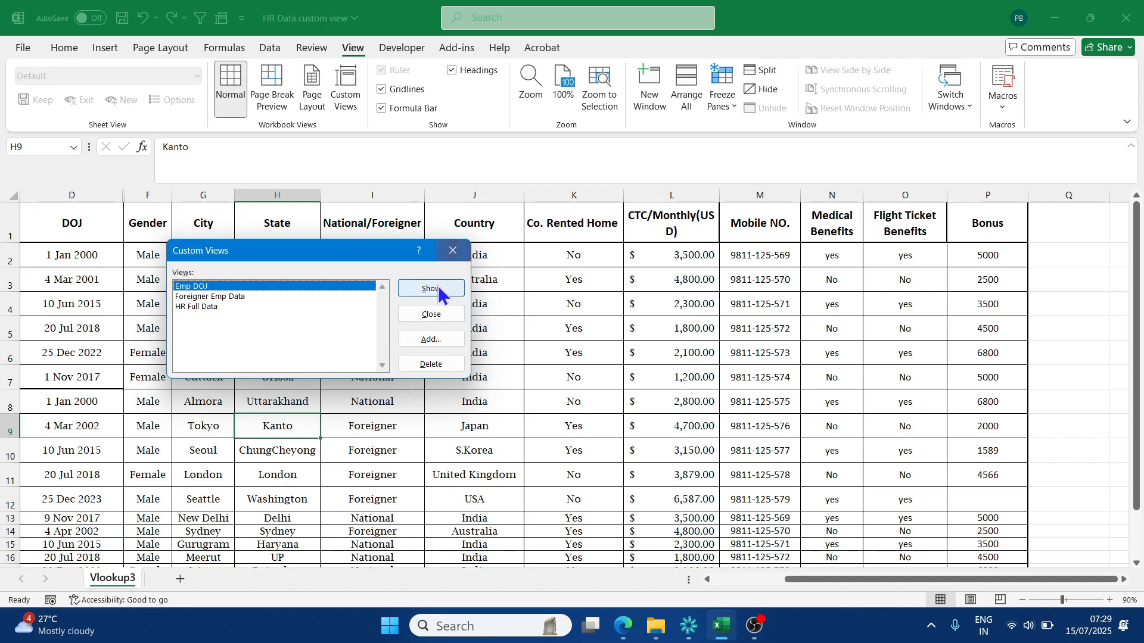
{"action": "left_click", "coordinate": [228, 307]}
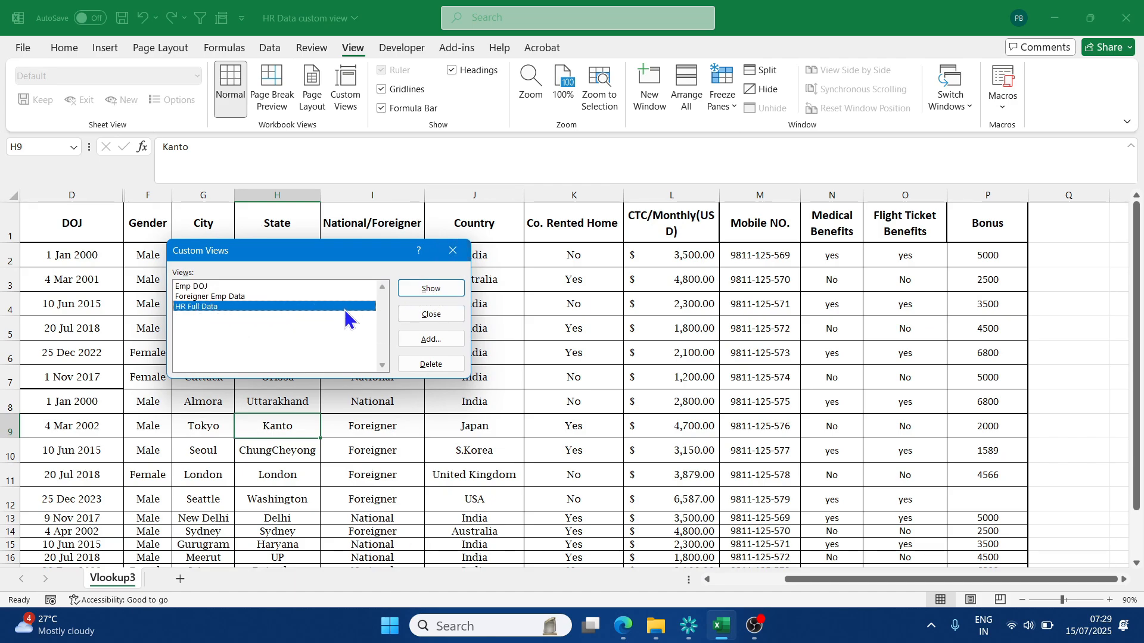
{"action": "double_click", "coordinate": [225, 287]}
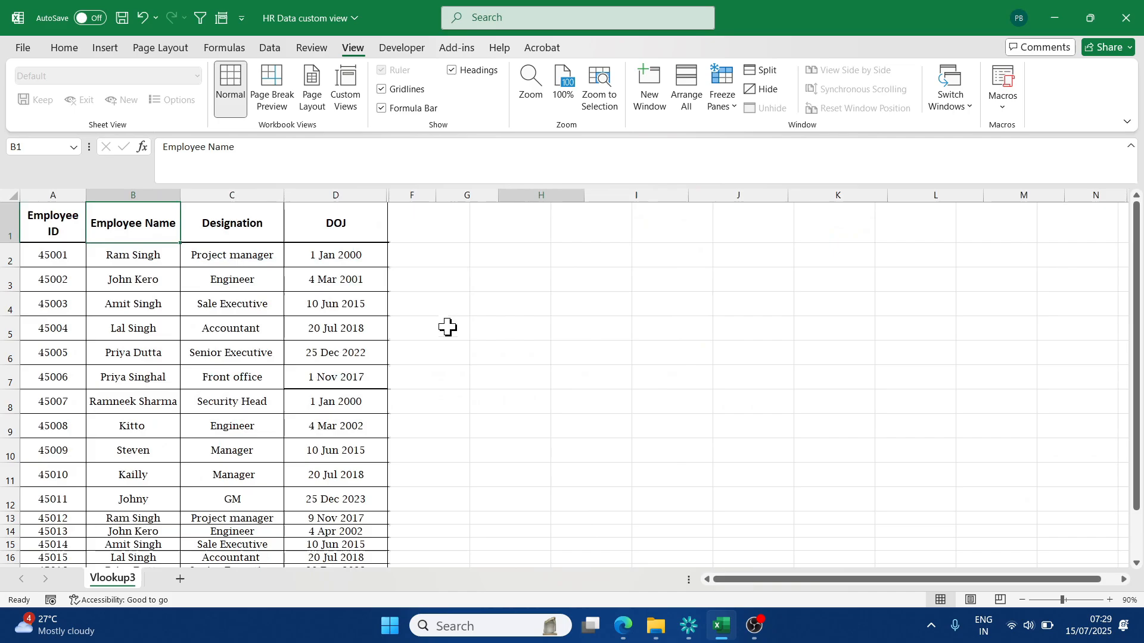
{"action": "left_click", "coordinate": [453, 332]}
{"action": "left_click_drag", "start_coordinate": [803, 581], "coordinate": [759, 575]}
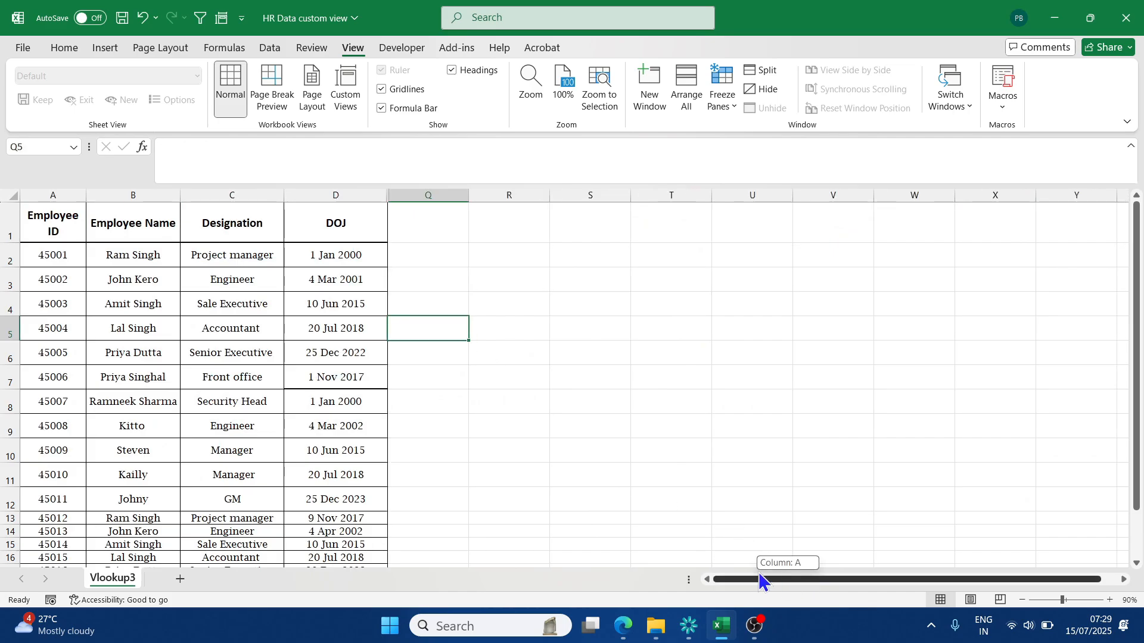
{"action": "scroll", "coordinate": [326, 427], "scroll_direction": "down", "scroll_amount": 1}
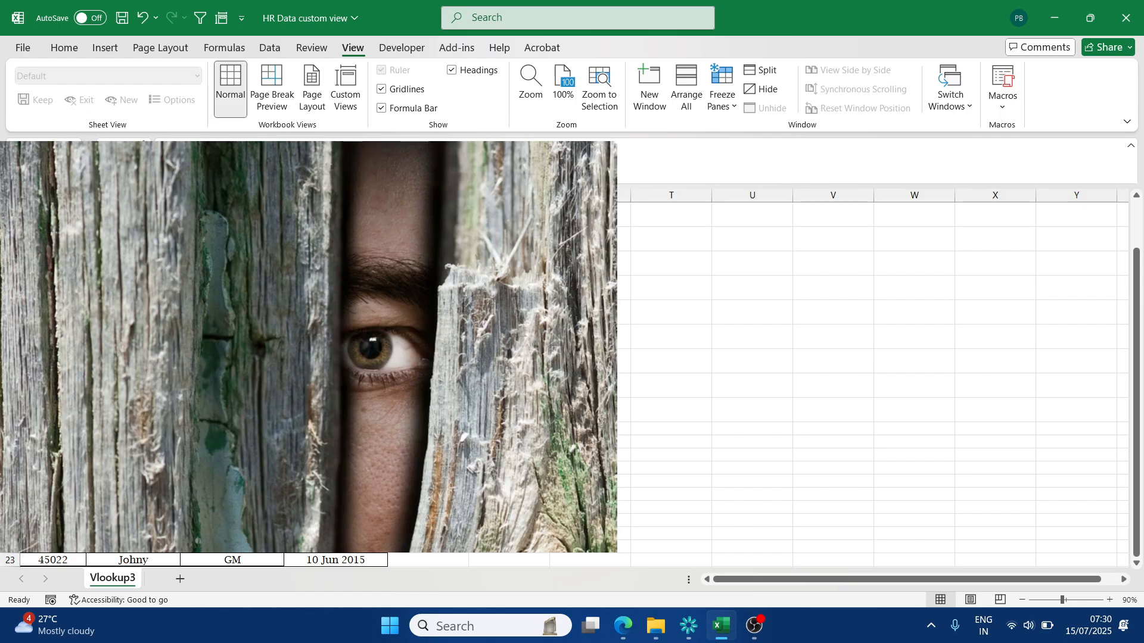
{"action": "scroll", "coordinate": [486, 384], "scroll_direction": "down", "scroll_amount": 2}
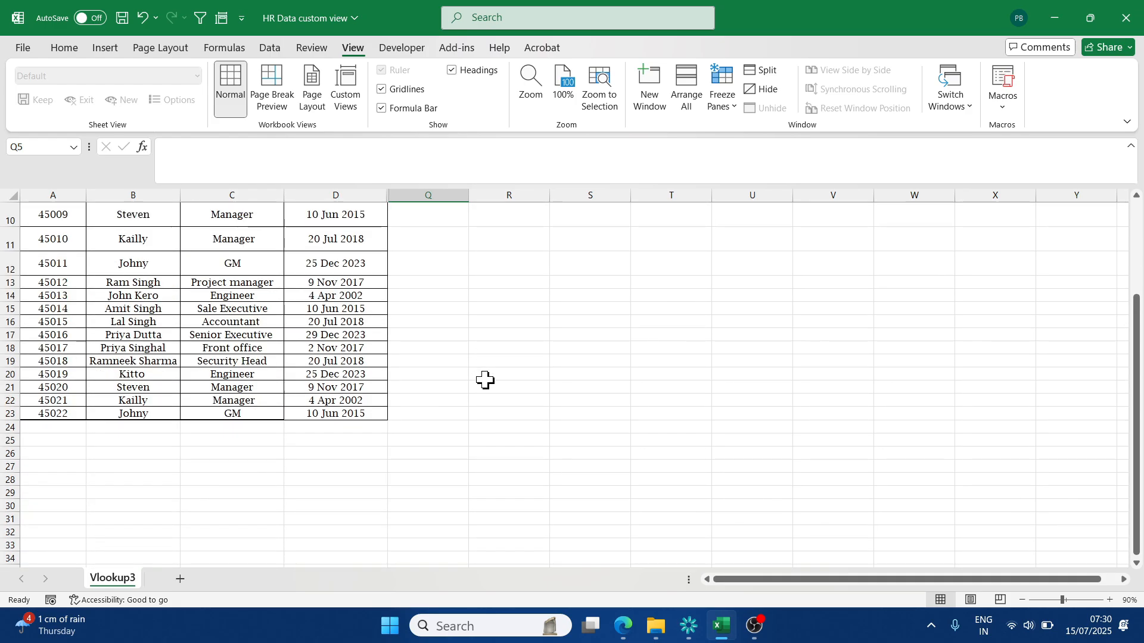
{"action": "scroll", "coordinate": [486, 380], "scroll_direction": "up", "scroll_amount": 1}
{"action": "scroll", "coordinate": [485, 382], "scroll_direction": "up", "scroll_amount": 3}
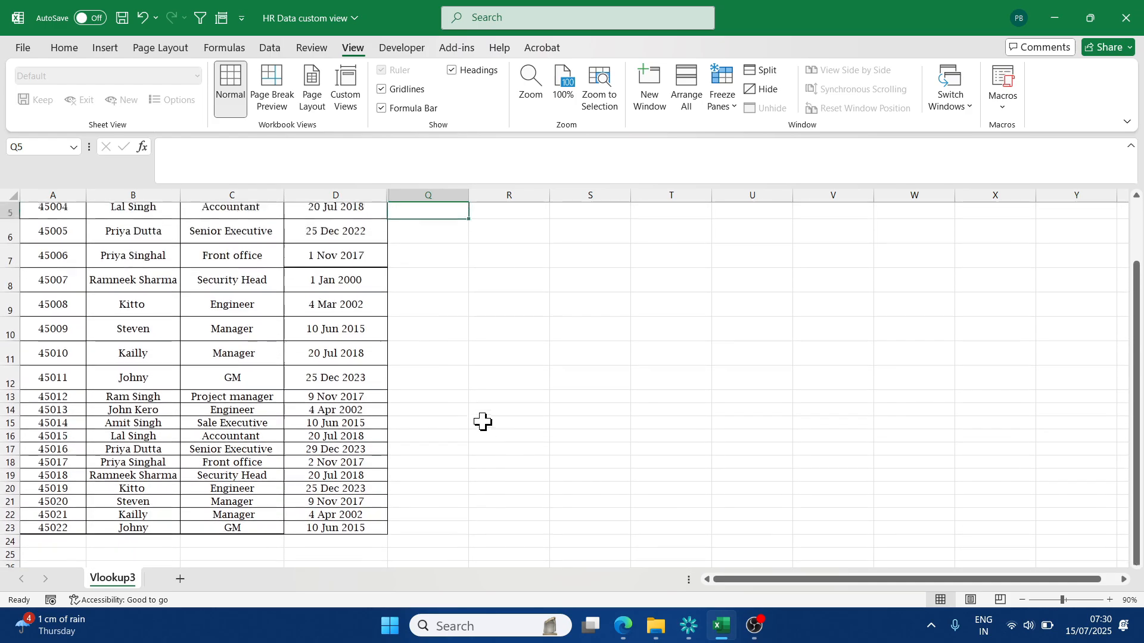